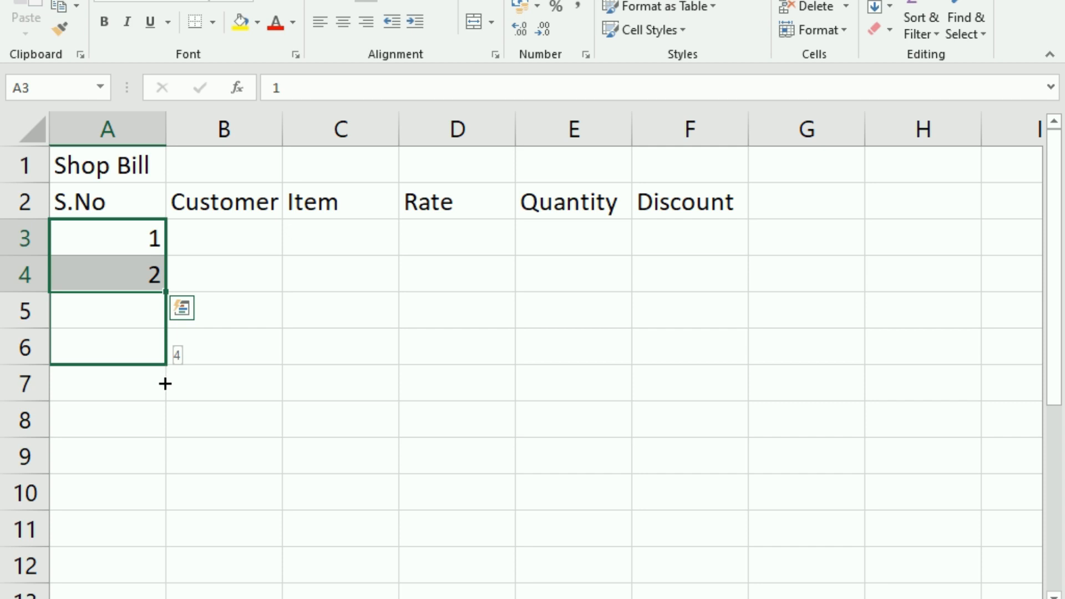
Fill rows 3 to 7 with customer names, items Lays, Mouse, Pencil, Keyboard, Bottle, and rates 100, 500, 1000, 2500, 250
click(205, 235)
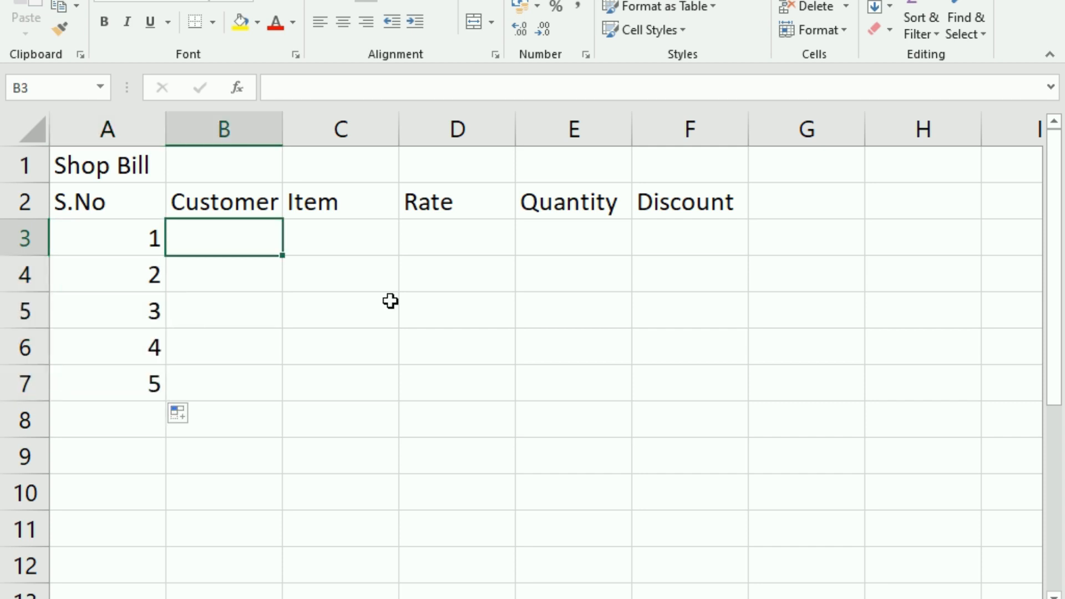
text(Hamza)
key(Return)
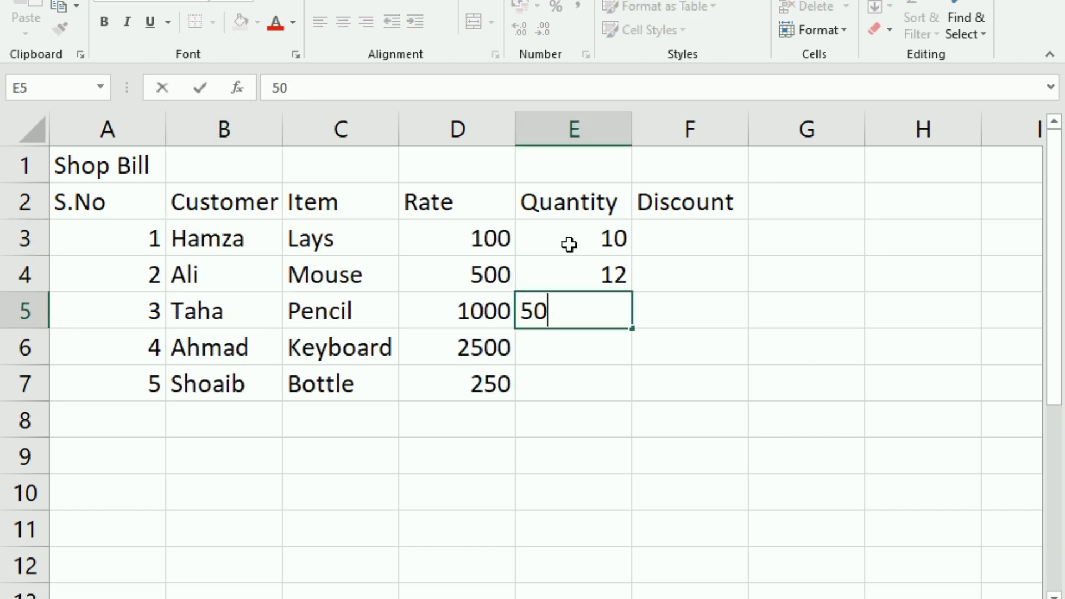
Complete the Quantity column in rows 3 to 7 with 10, 12, 50, 30 and 100
key(Return)
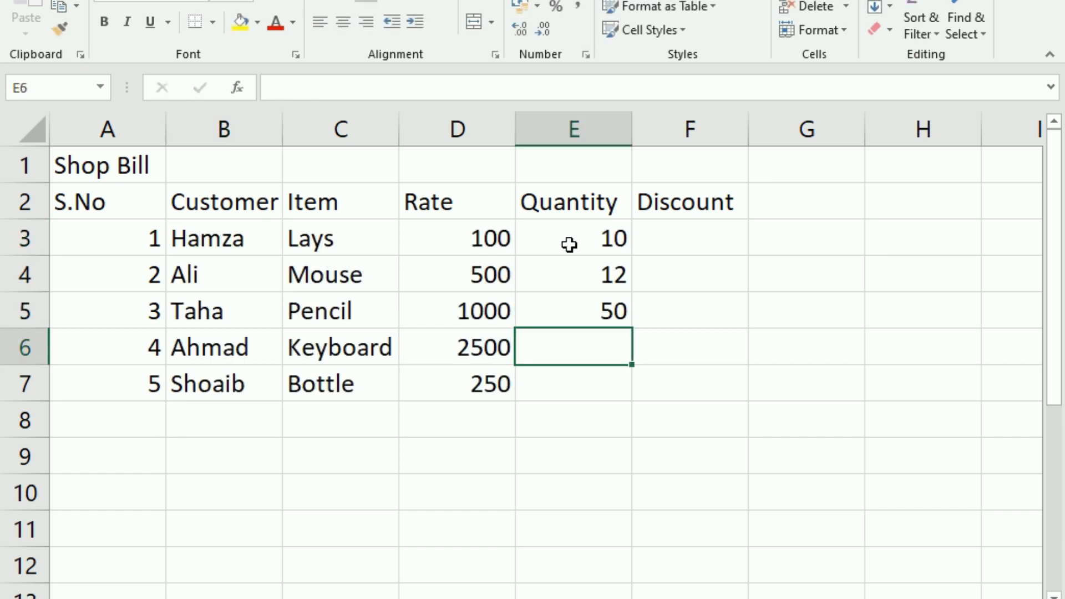
text(30)
key(Return)
text(100)
Insert an entire column before the Discount column and give it the heading Amount in F2
click(665, 236)
right_click(667, 243)
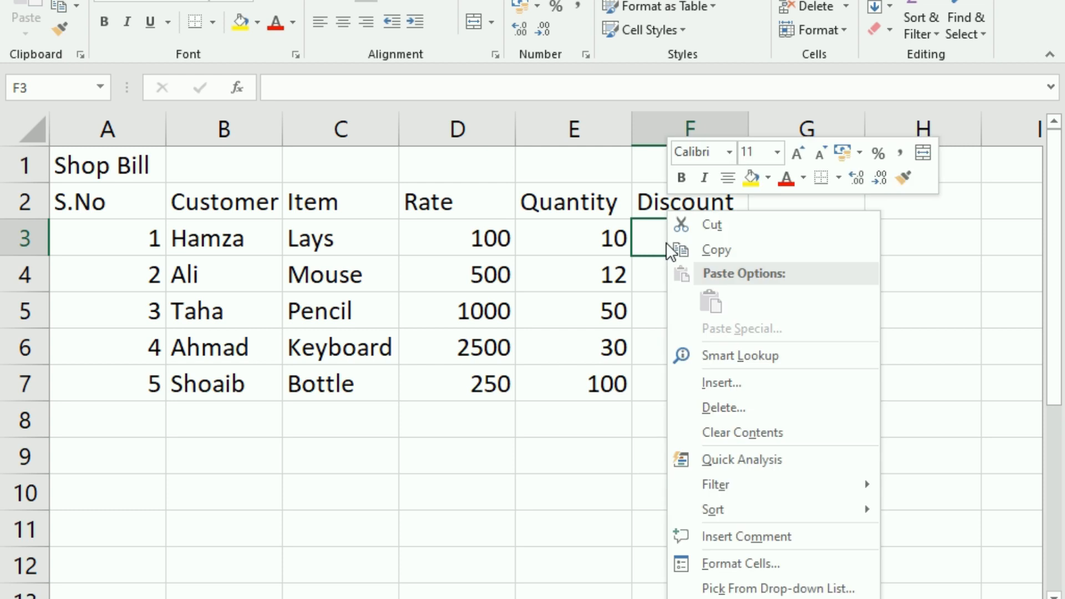
click(719, 383)
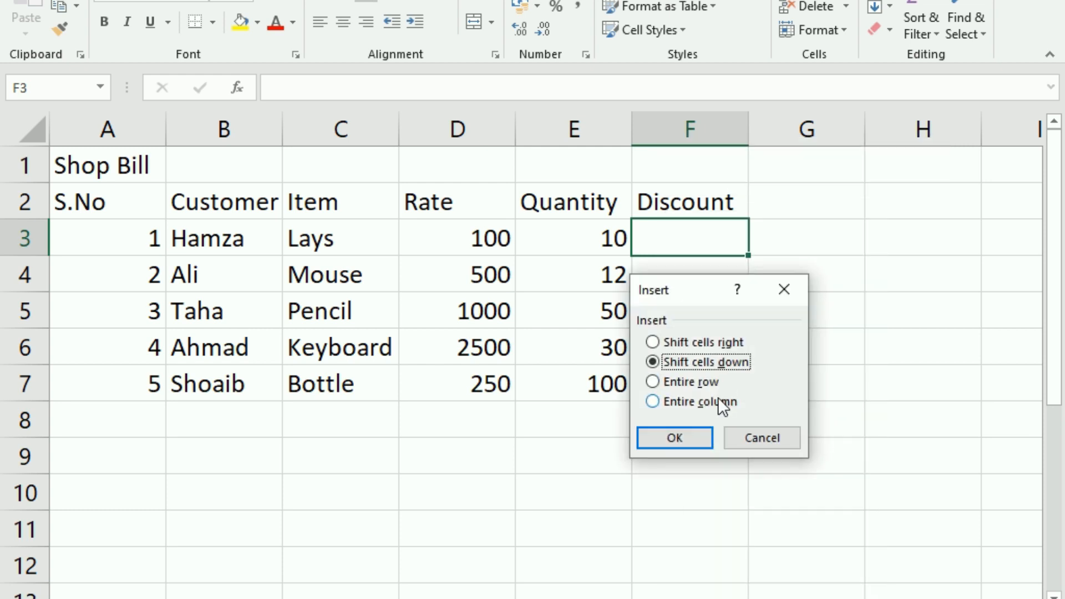
click(698, 402)
click(674, 441)
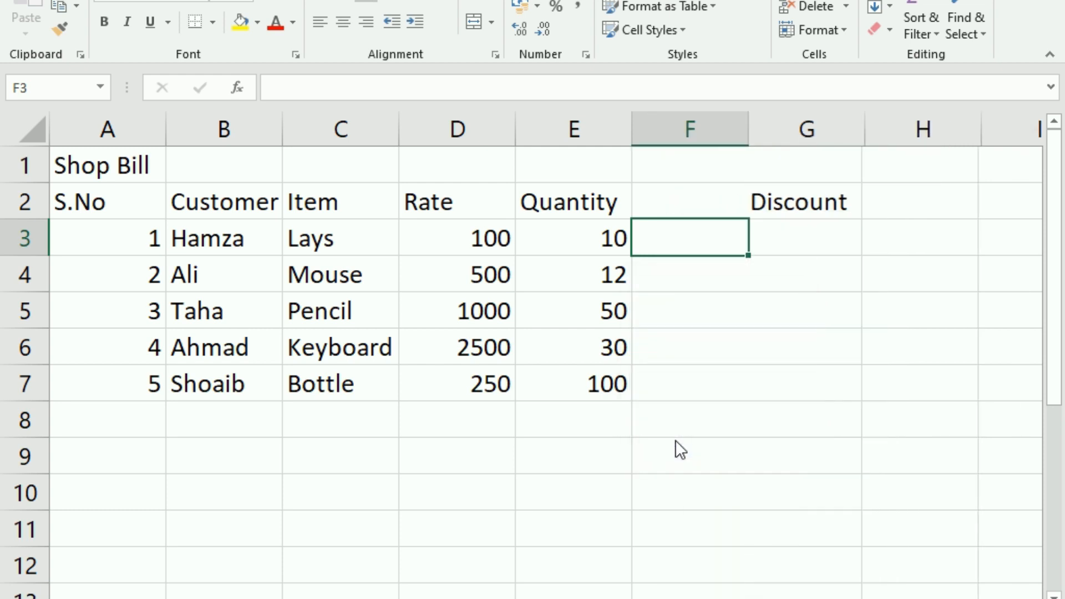
click(687, 205)
text(Amount)
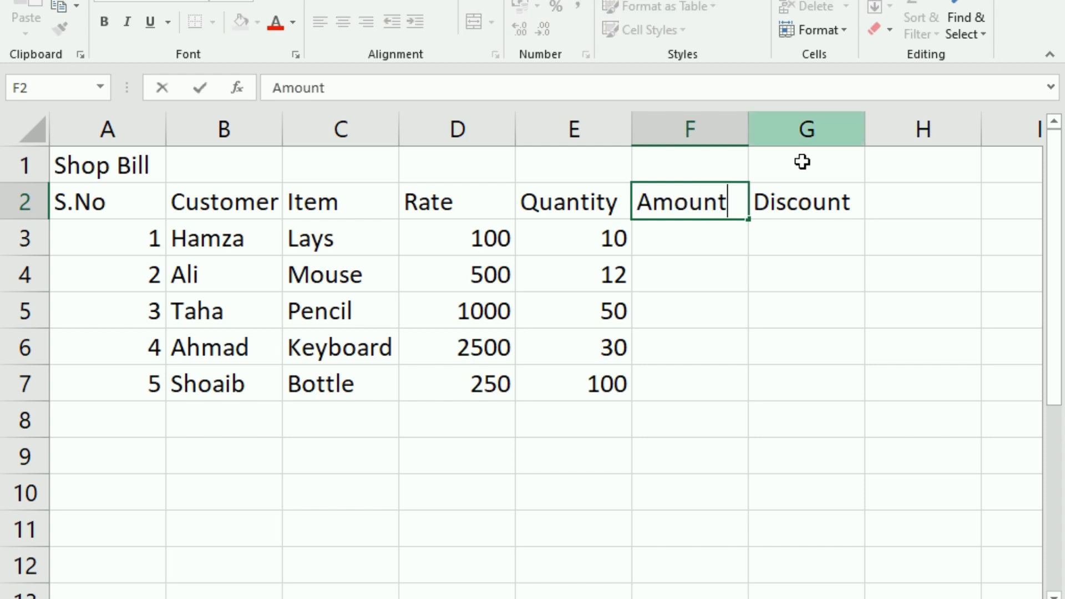
Calculate the amount in F3 with =D3*E3 and fill the formula down through F7
click(682, 240)
text(=)
click(471, 234)
text(*)
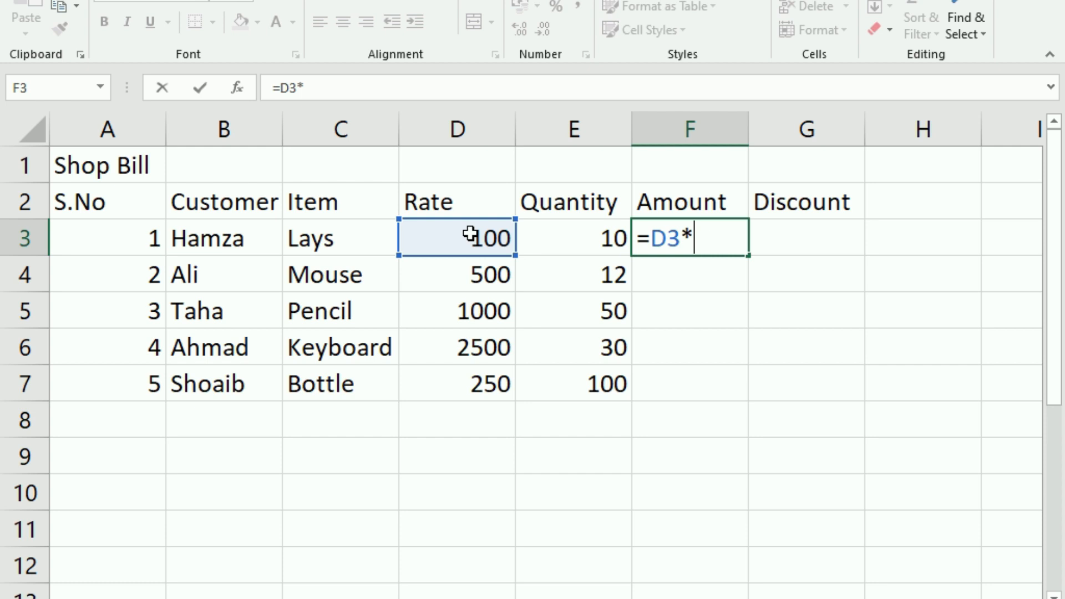
click(549, 240)
key(Return)
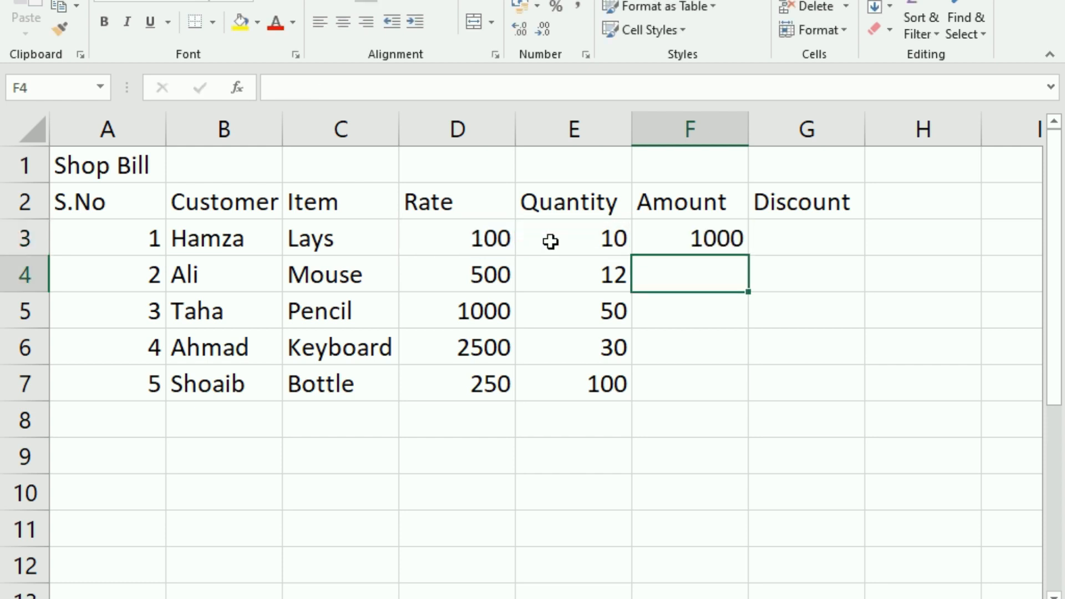
click(689, 242)
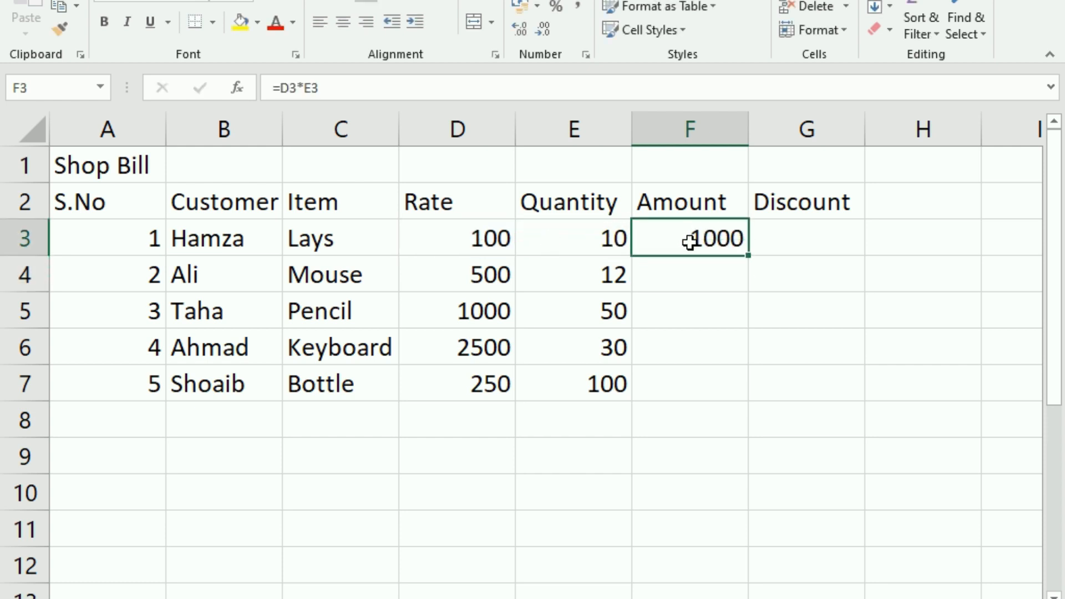
double_click(748, 257)
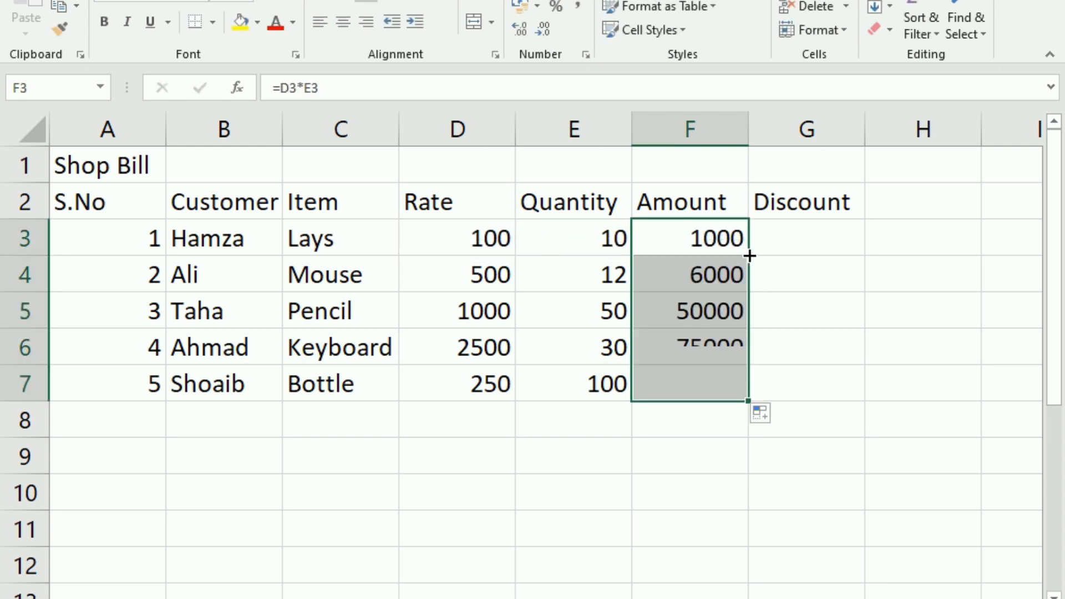
Start the discount formula in G3 with =if(E3>=12,F3*10%, and a second if as its false value
click(791, 240)
text(=)
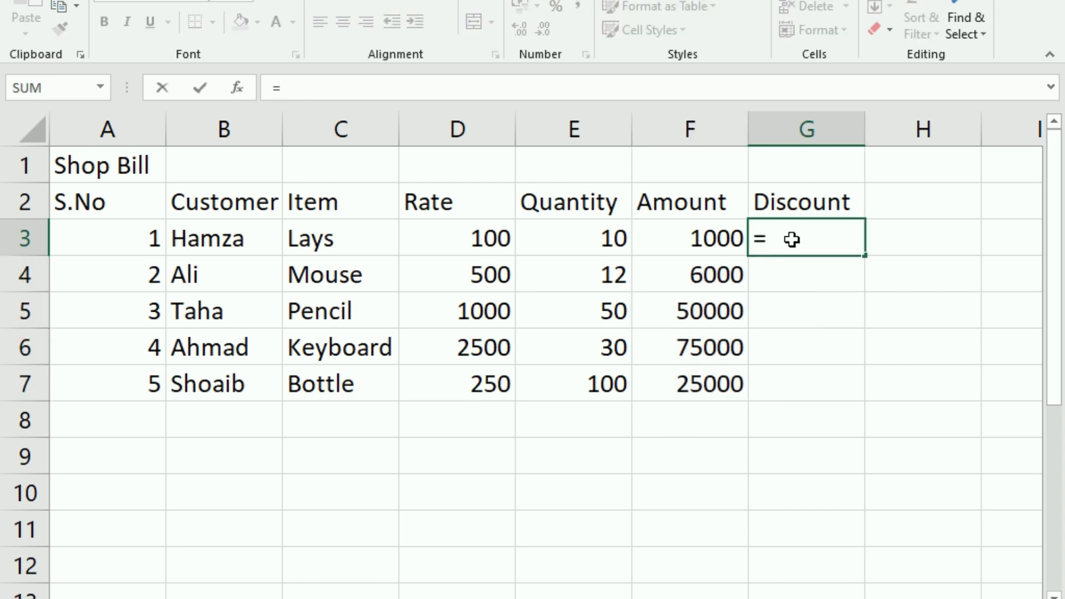
text(if)
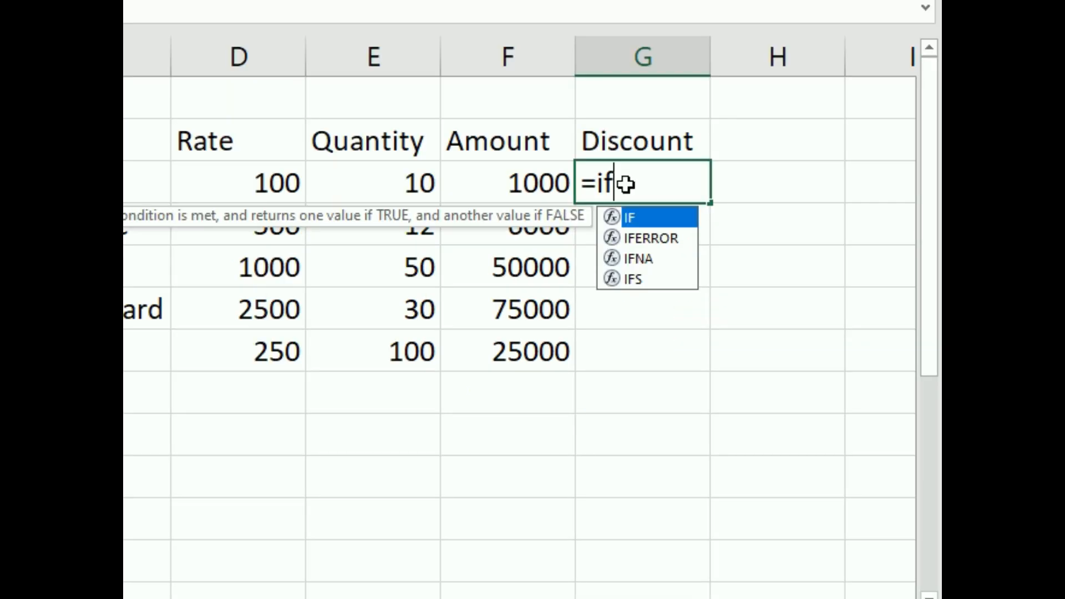
text(()
click(376, 190)
text(>=)
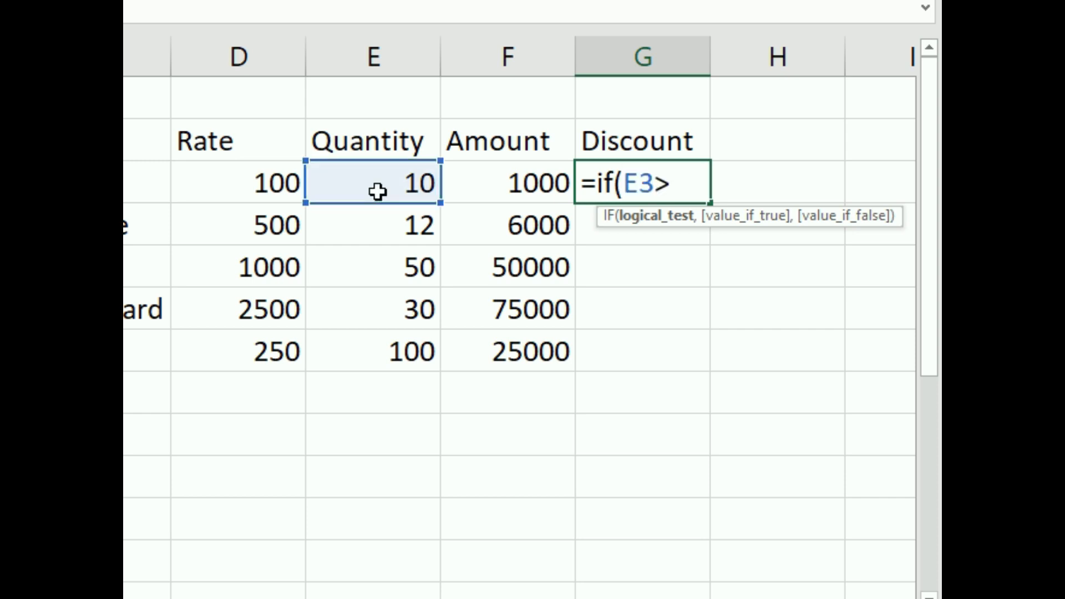
text(12,)
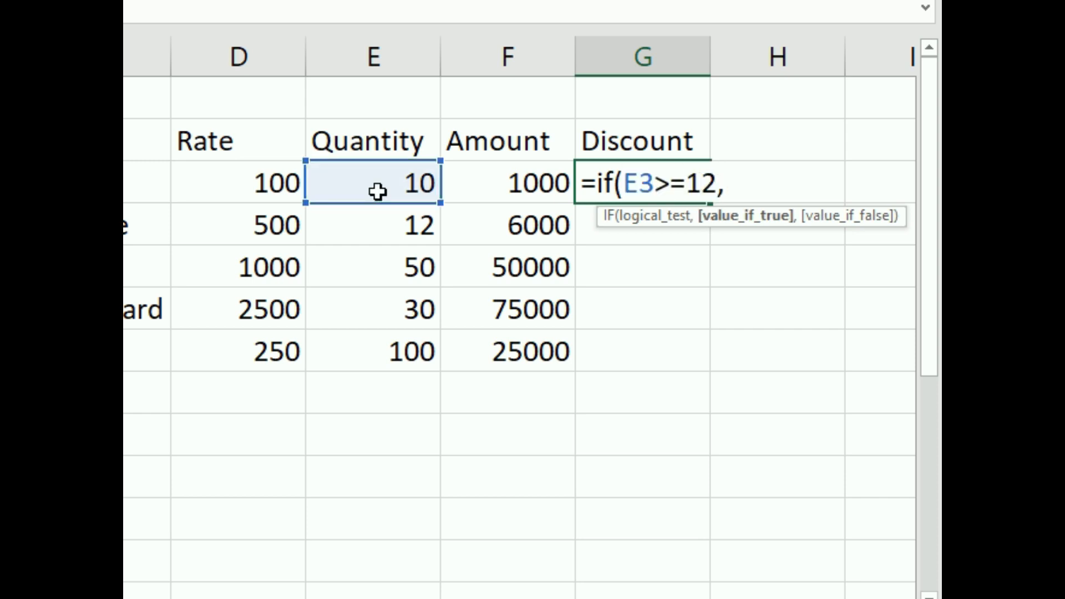
click(521, 183)
text(*10%,if)
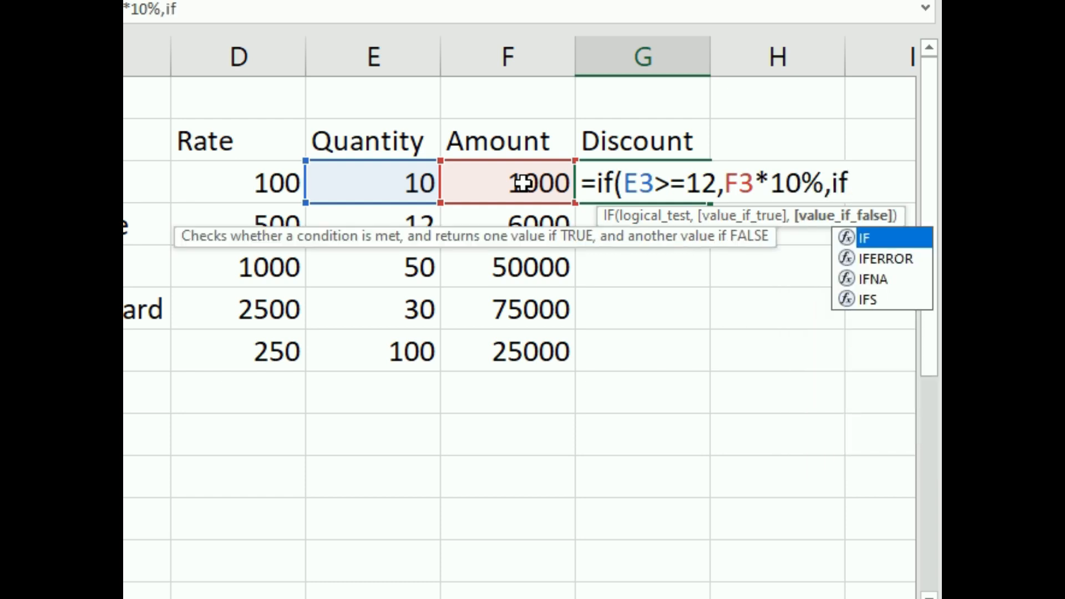
Complete the nested IF in G3 as IF(E3>=6,F3*3%,0)) and fill the discount formula down through G7
text(()
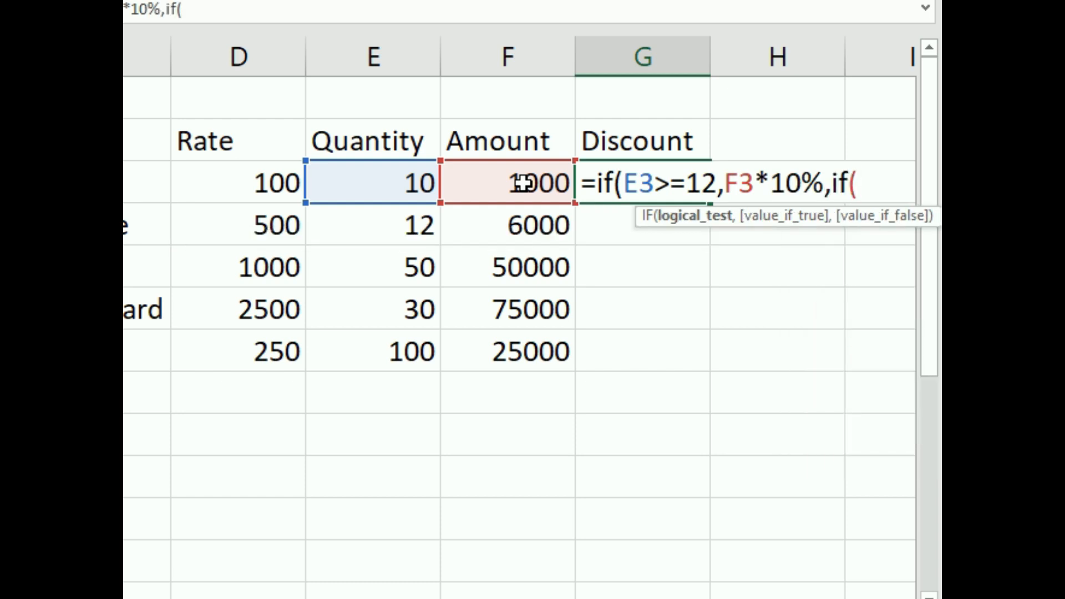
click(368, 176)
text(>)
text(=)
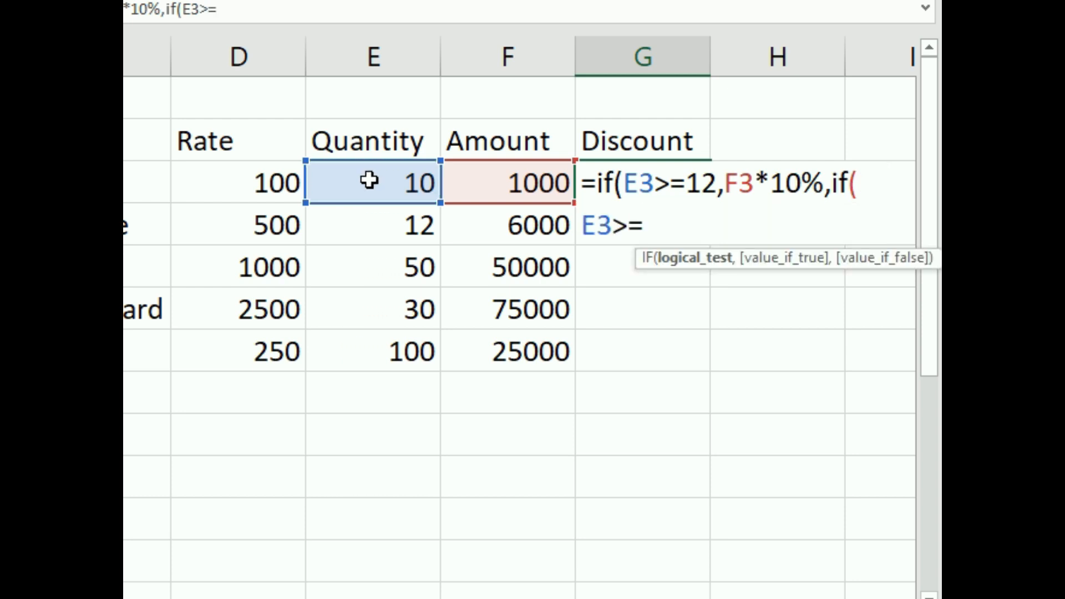
text(6,)
click(521, 189)
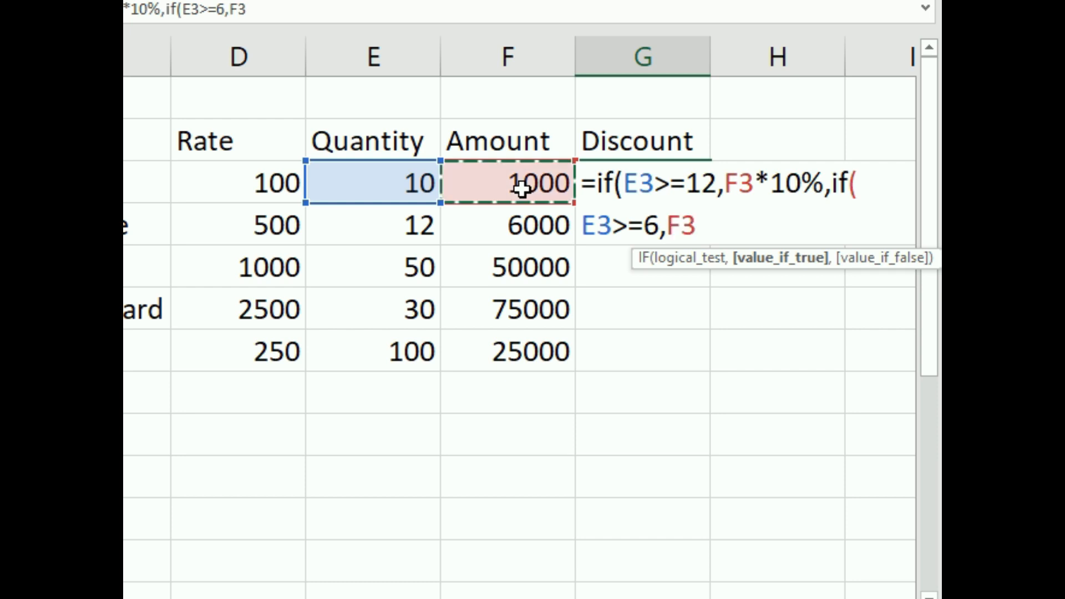
text(*3)
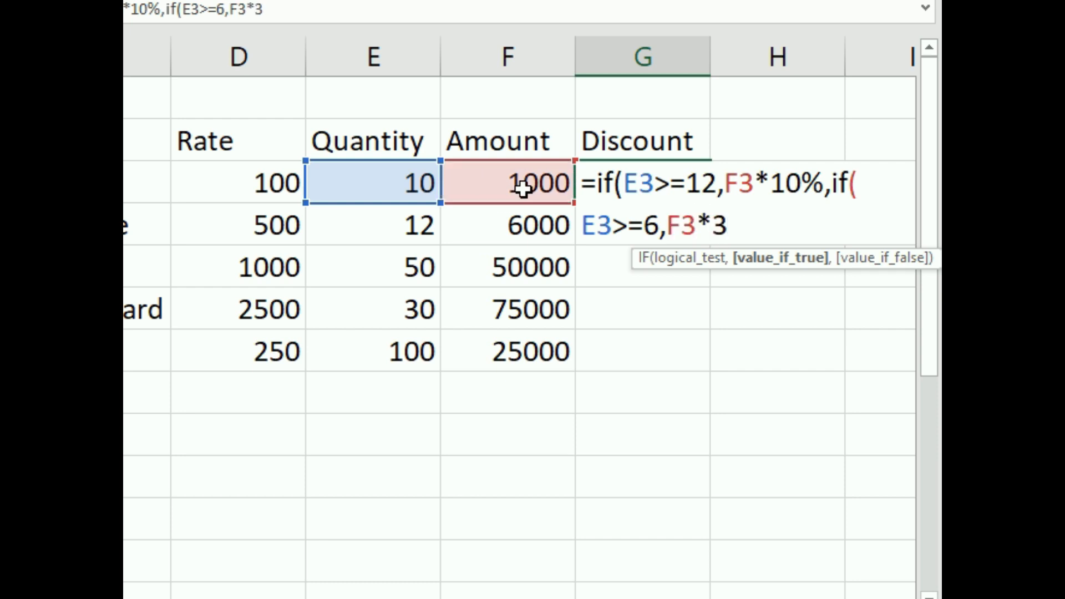
text(%)
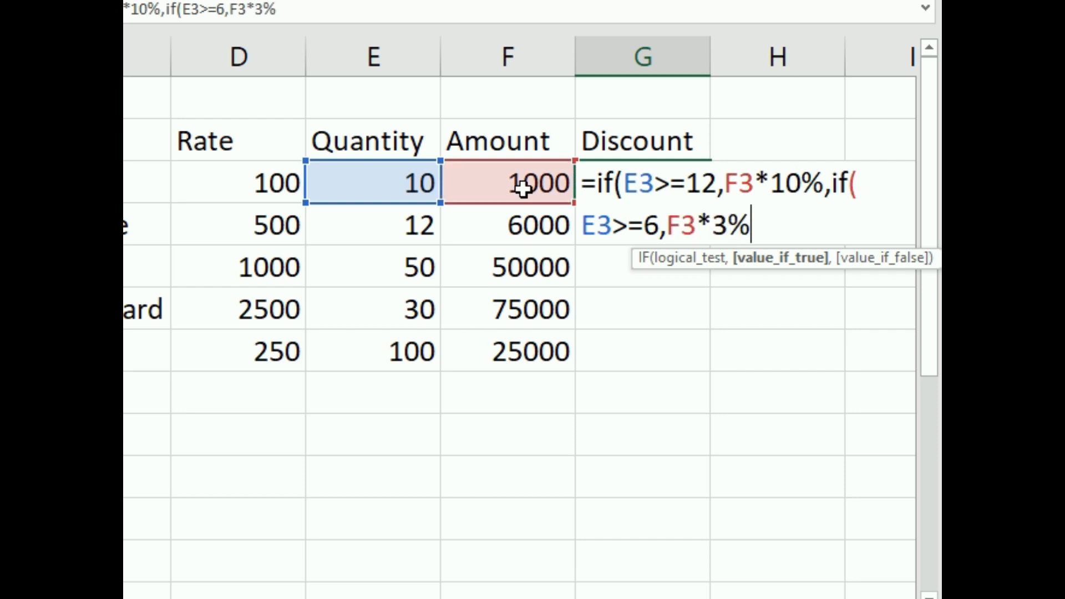
text(,0)
key(Return)
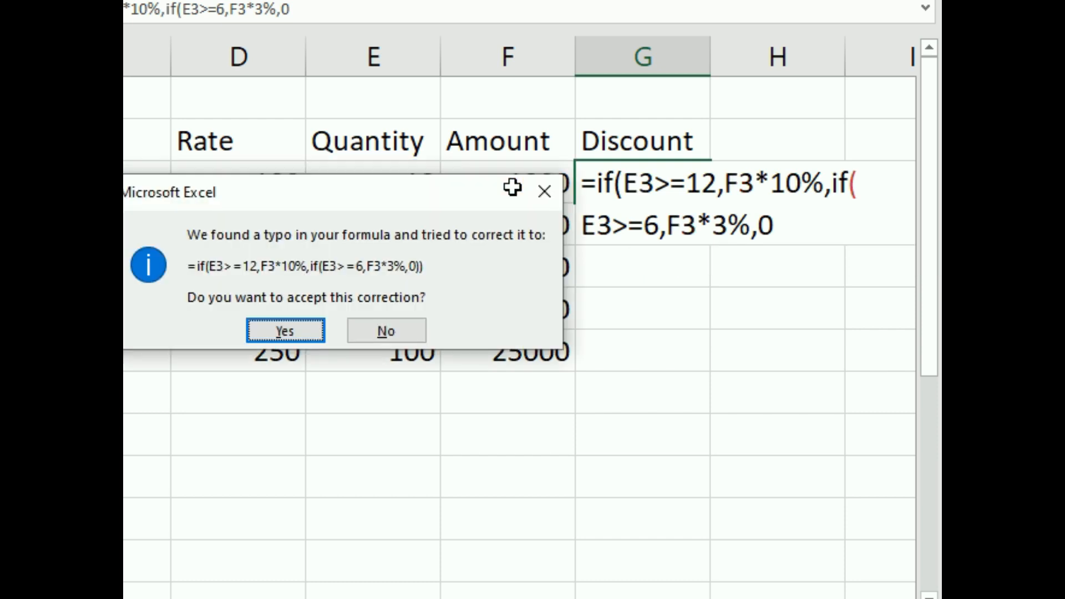
key(Return)
click(597, 175)
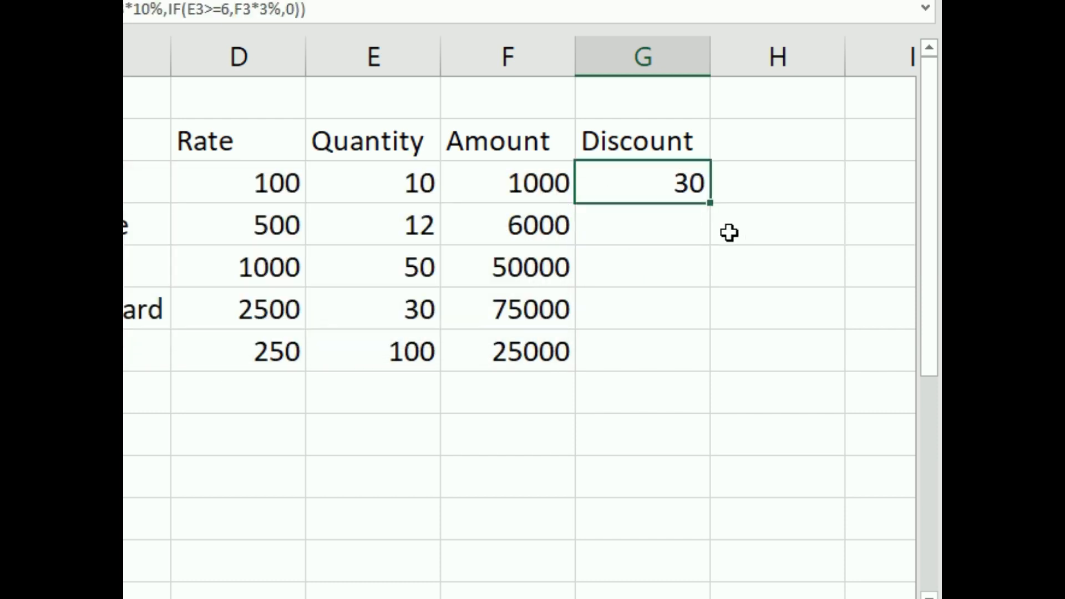
double_click(708, 204)
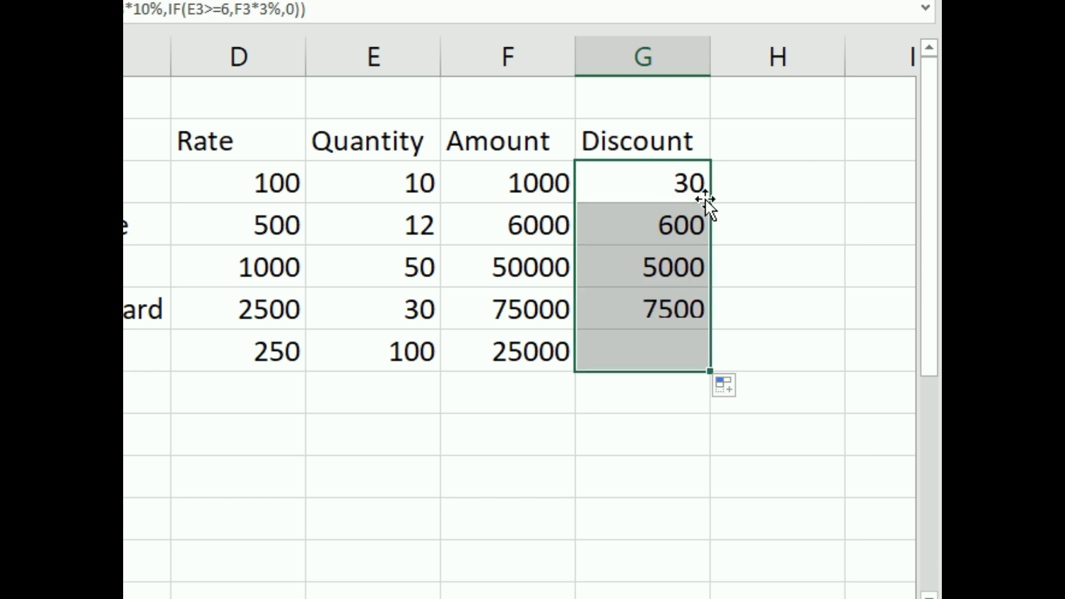
Total the Amount and Discount columns in row 8 with =SUM(F3:F7) and =SUM(G3:G7)
click(527, 387)
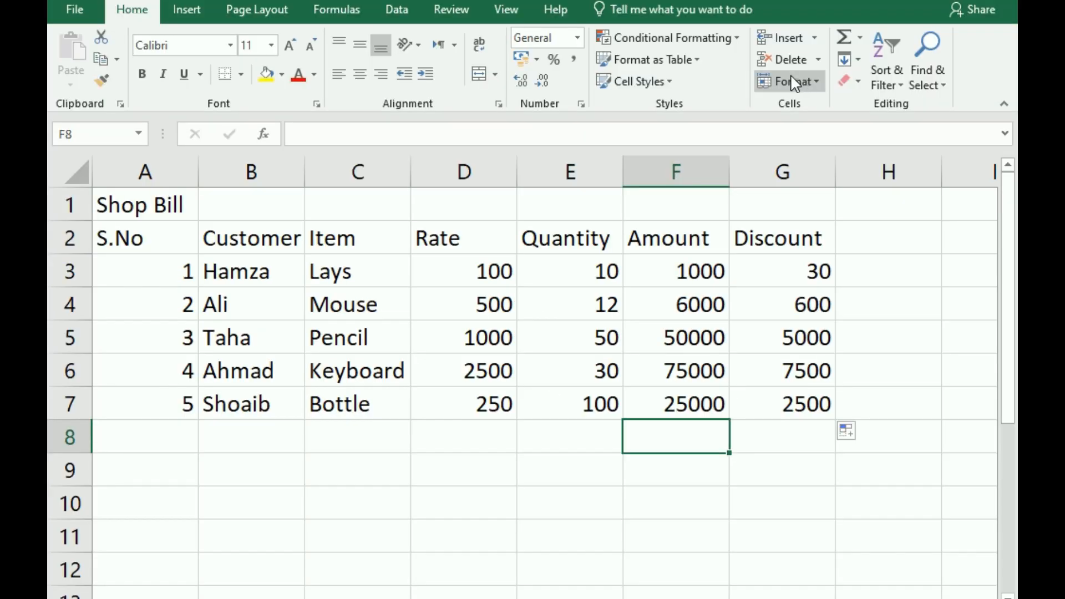
click(844, 38)
click(803, 443)
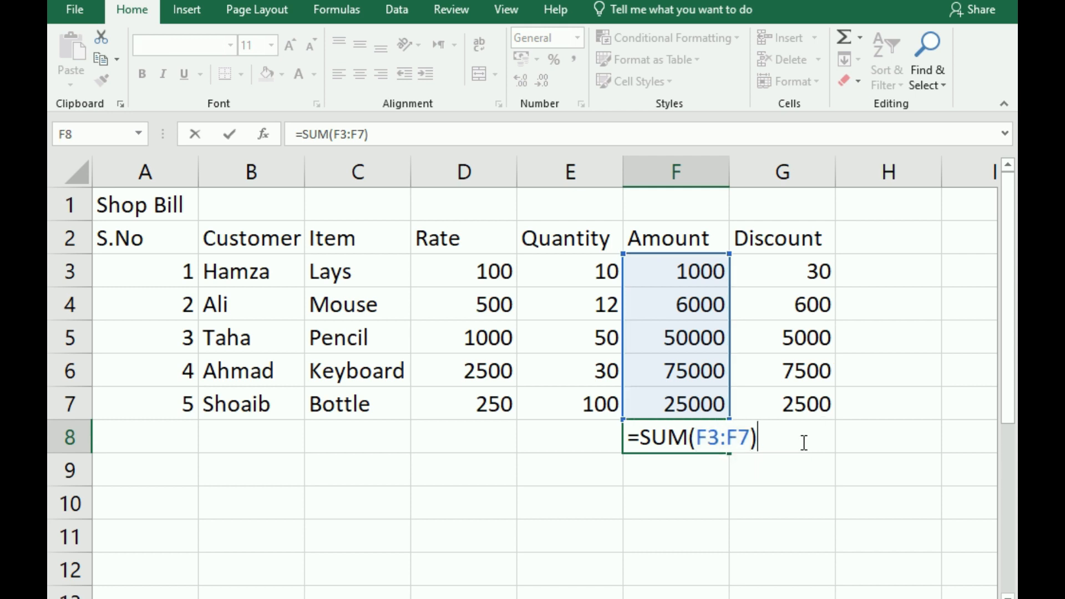
key(Return)
click(803, 442)
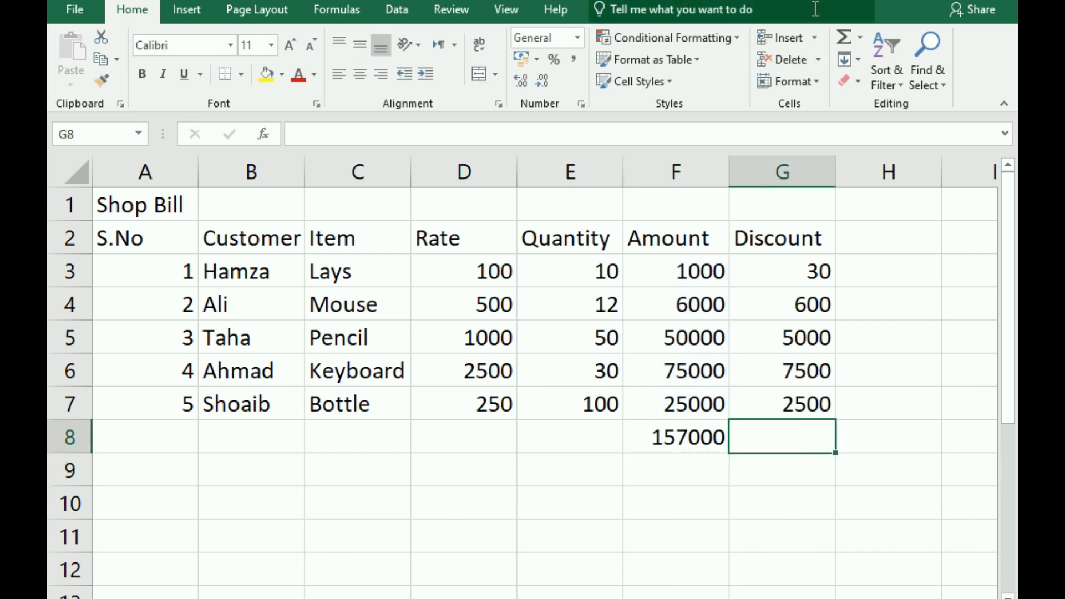
click(843, 37)
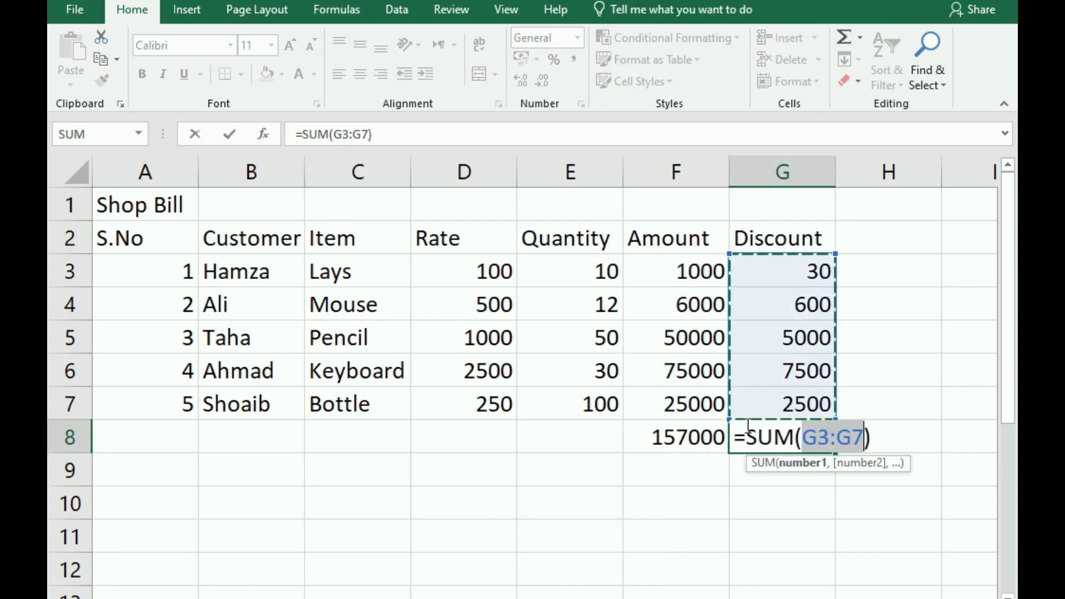
key(Return)
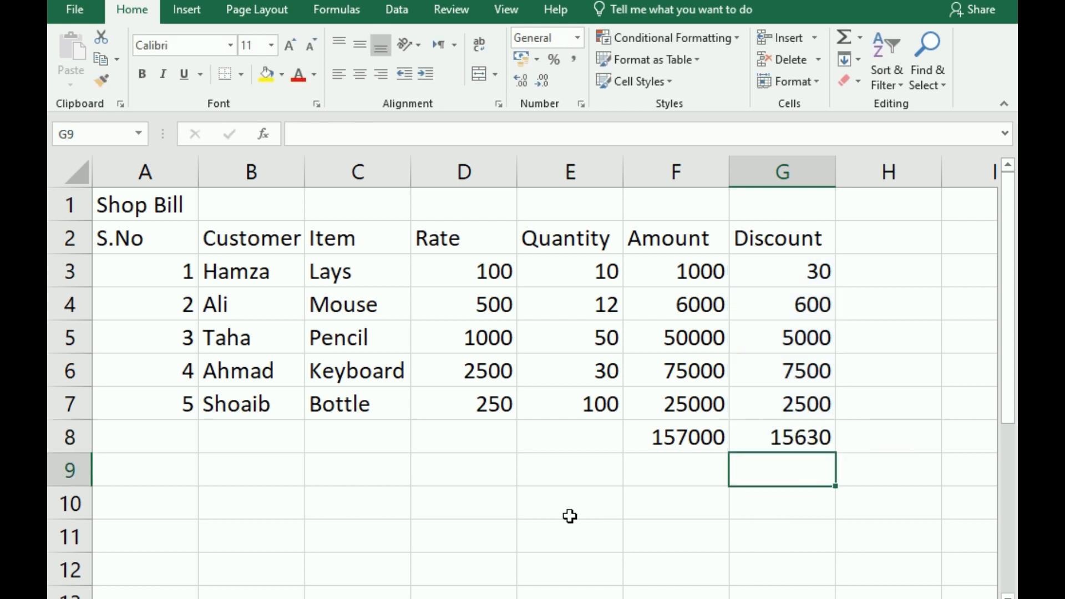
Make the column totals in F8:G8 bold
drag(660, 437, 809, 441)
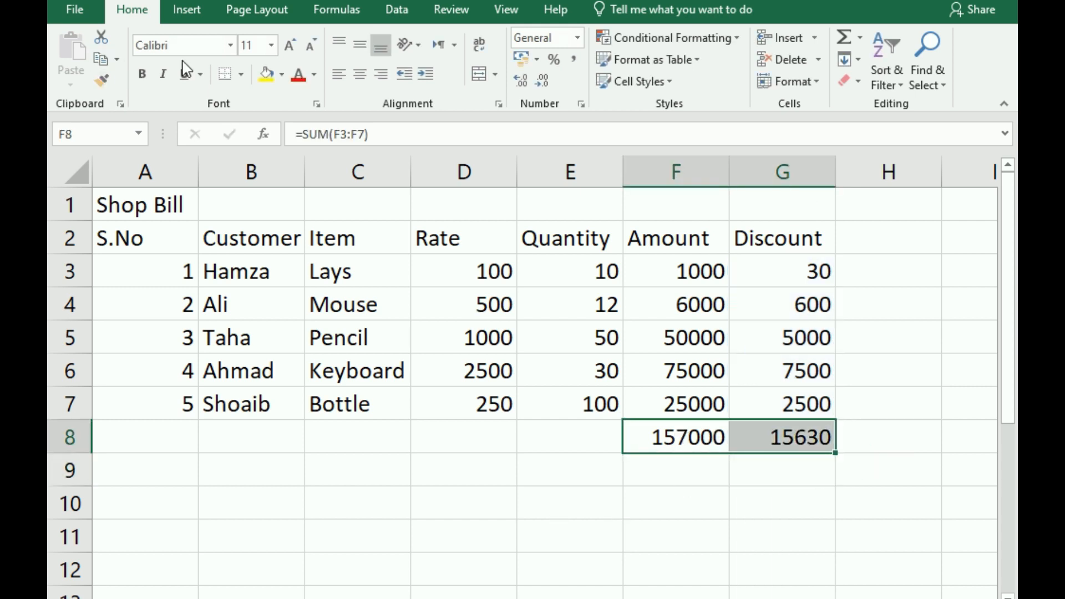
click(143, 74)
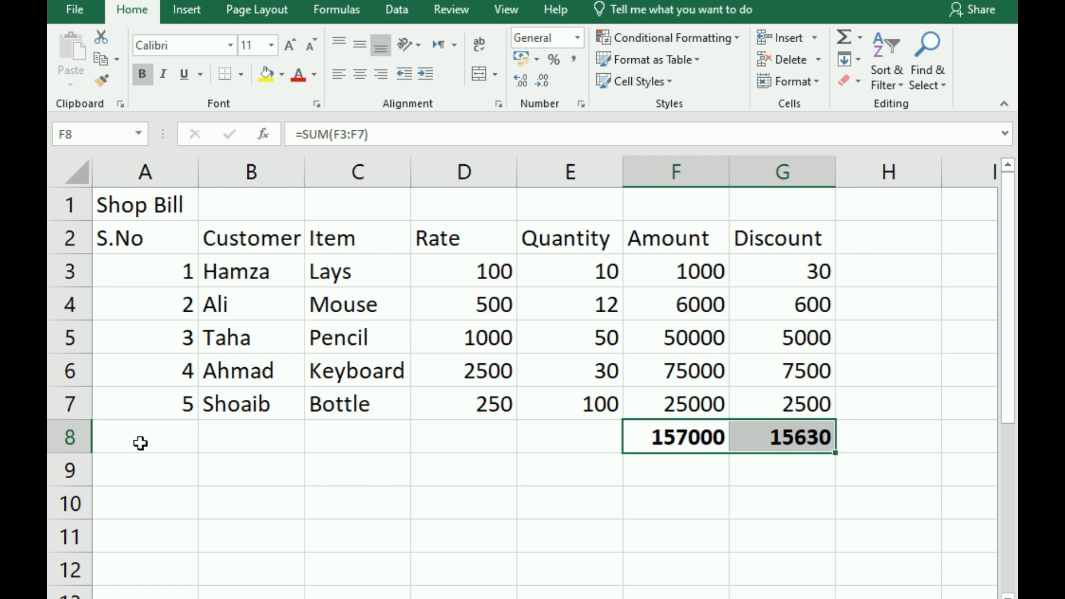
click(149, 475)
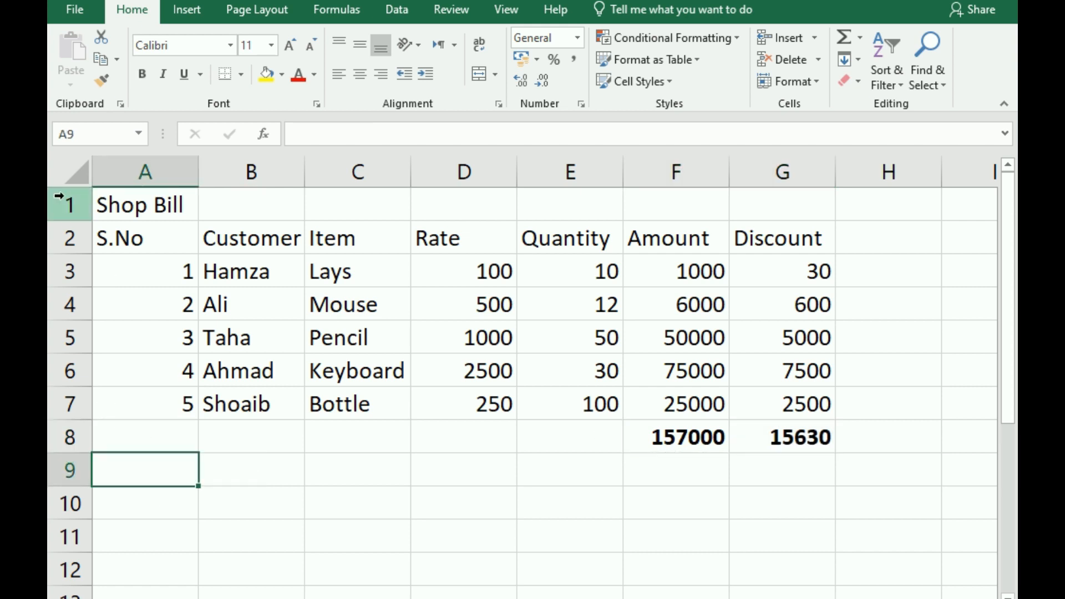
Center the contents of A1:G7 and apply all borders to the range
drag(138, 205, 785, 404)
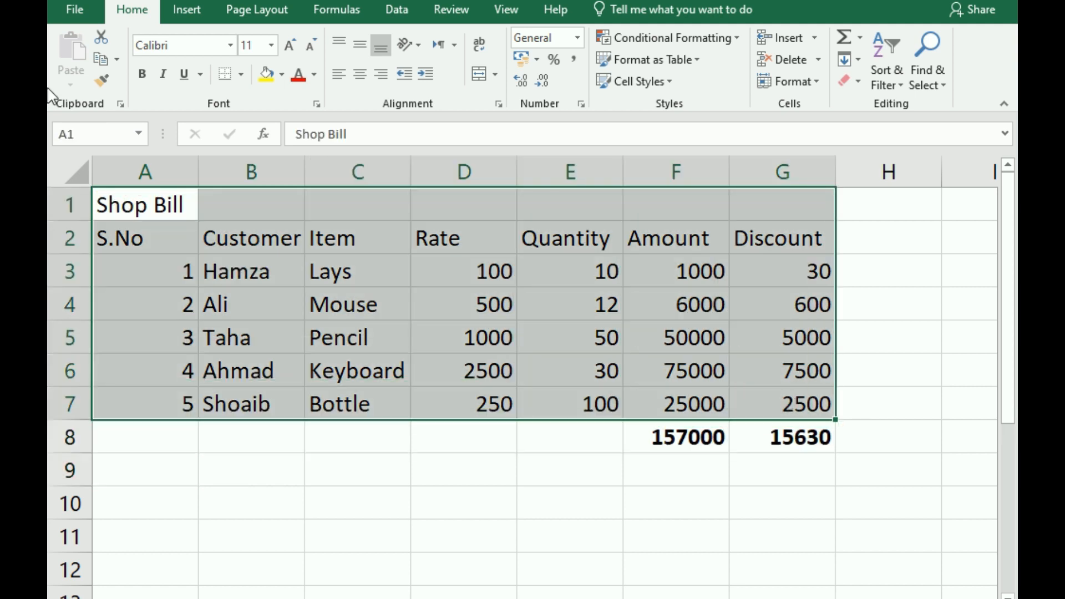
click(361, 76)
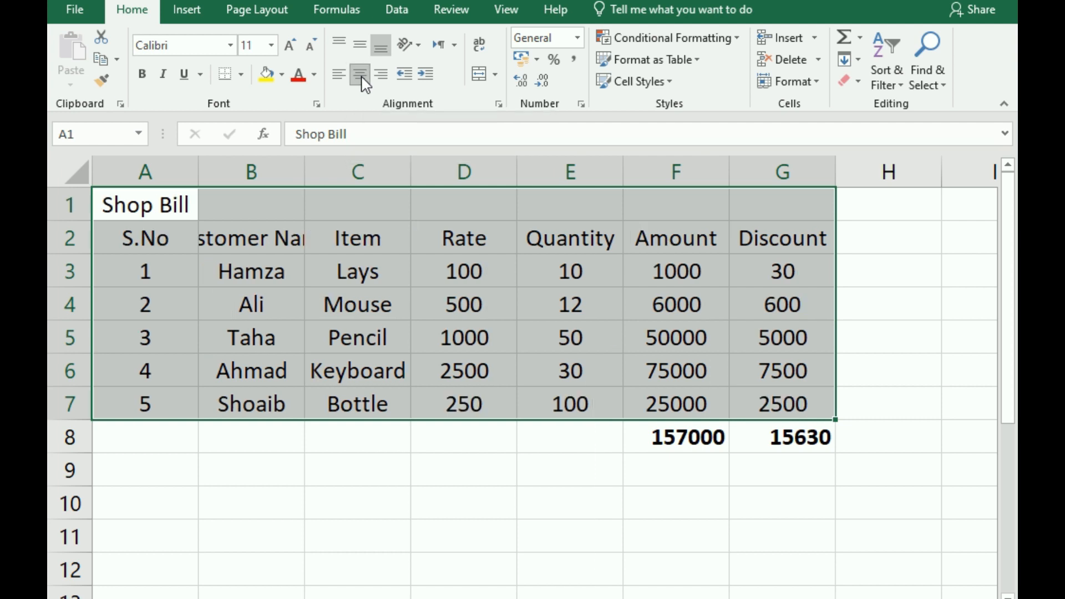
click(241, 75)
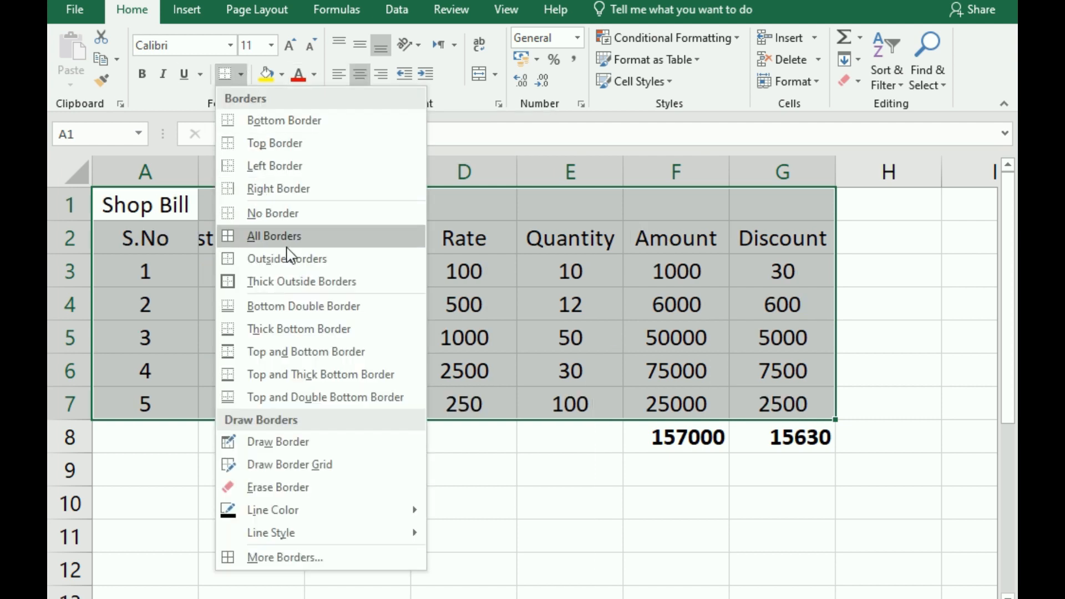
click(288, 239)
click(299, 496)
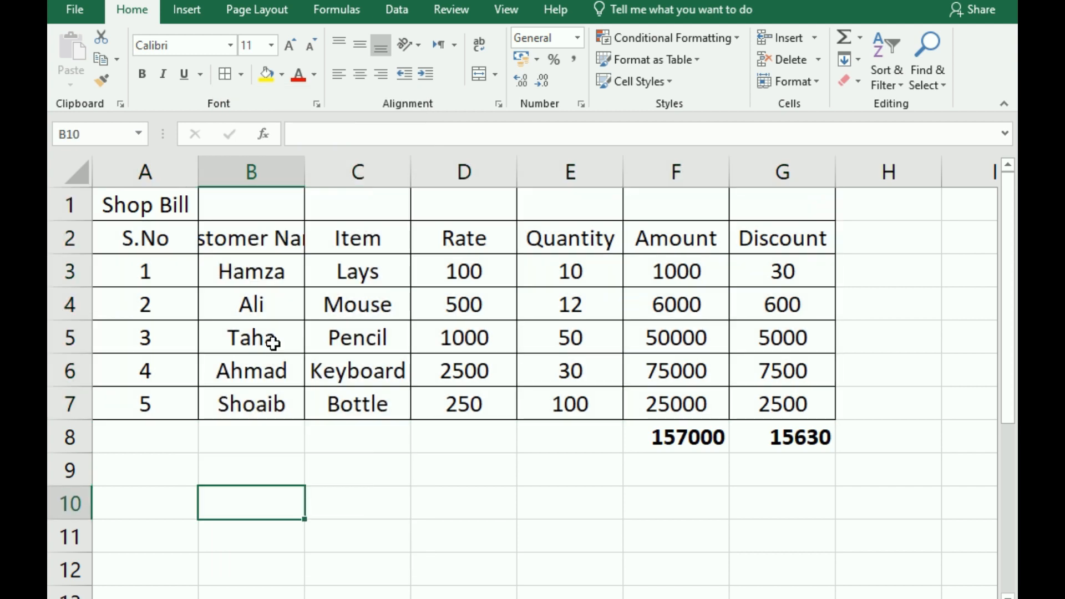
Fit column B's width to its contents, and merge and center the Shop Bill title across A1:G1
double_click(306, 177)
drag(105, 206, 808, 207)
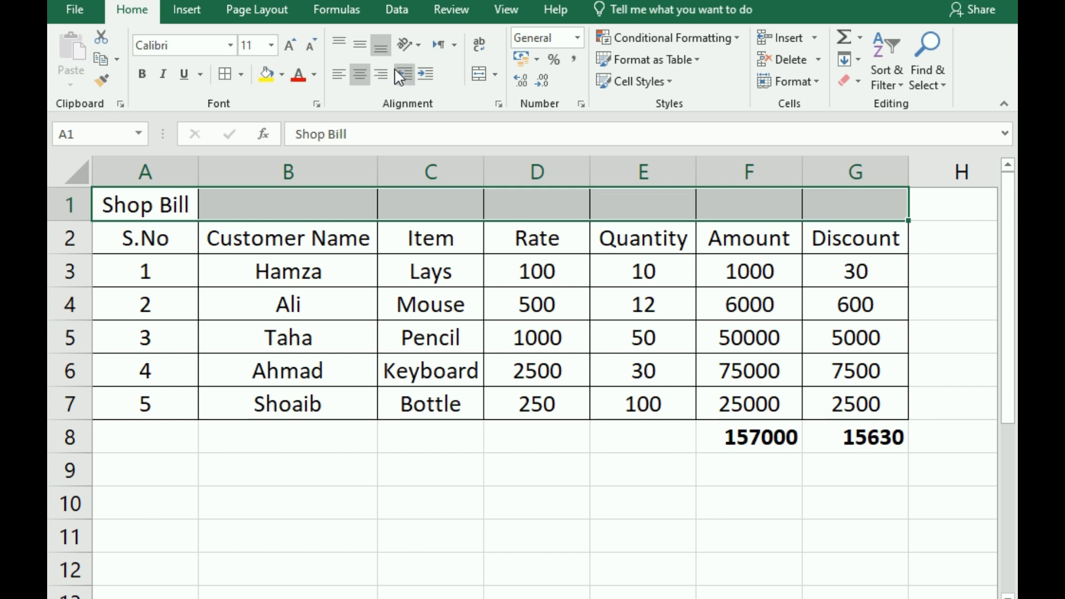
click(478, 73)
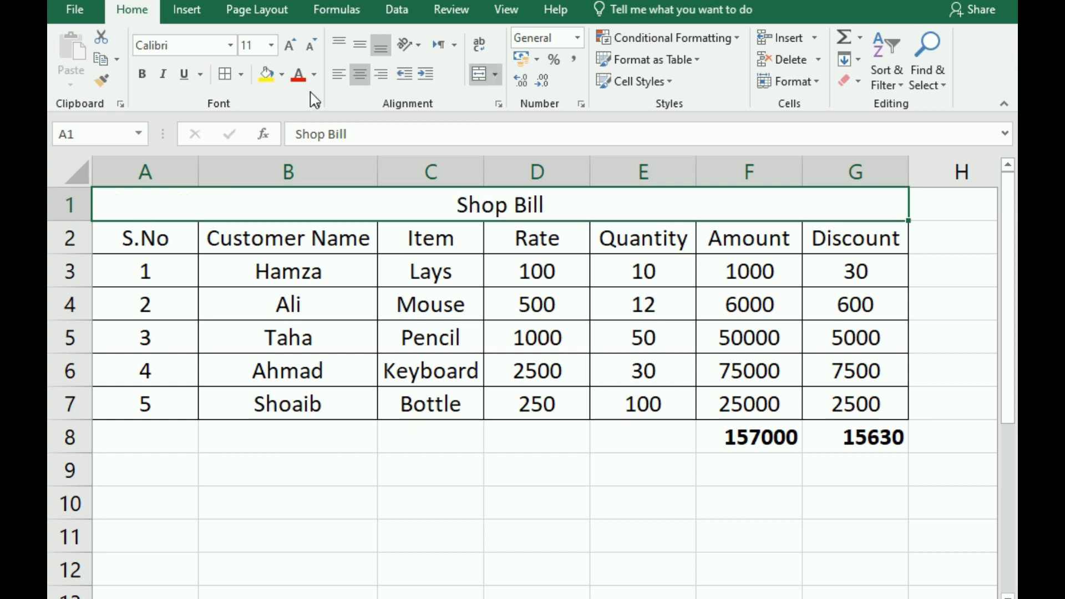
Make the Shop Bill title and the header row A2:G2 bold, and enlarge the title's font
click(142, 74)
drag(111, 248, 843, 236)
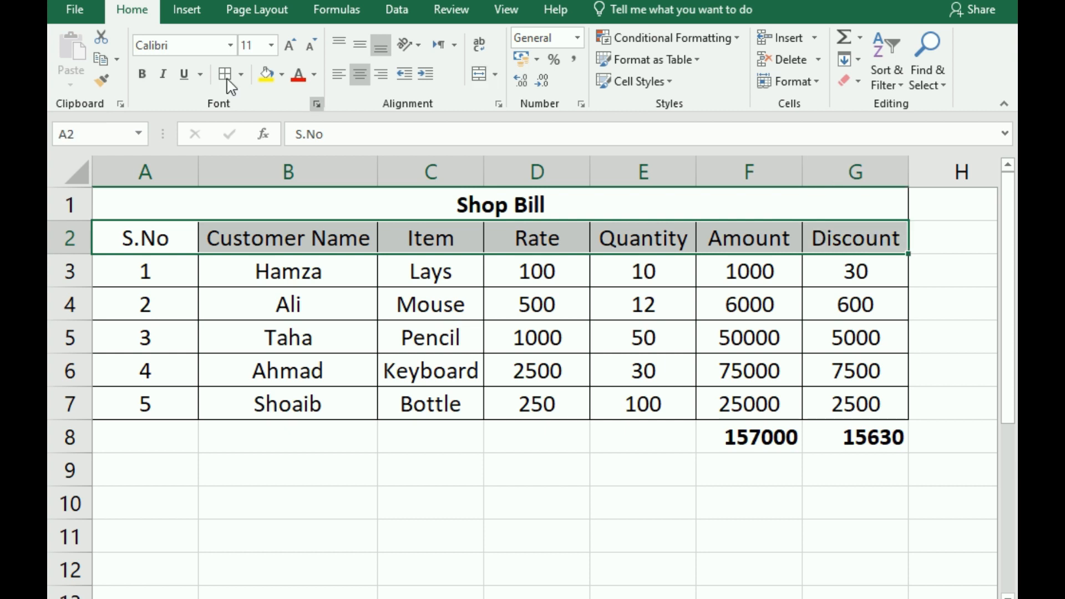
click(143, 78)
click(475, 203)
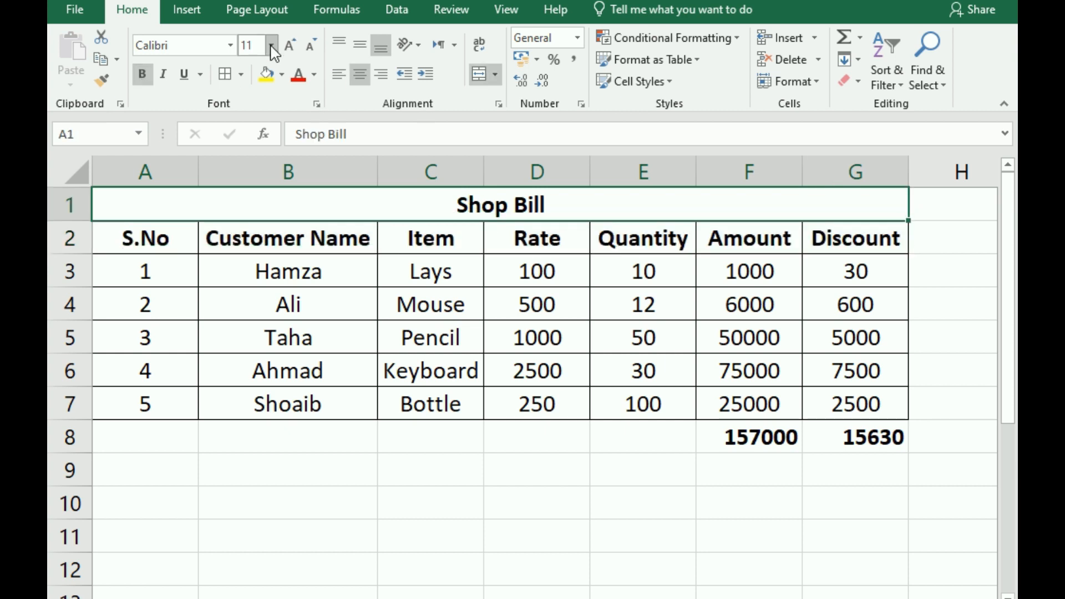
click(290, 44)
Enter the labels Total Amount, Paid Amount and Balance in A9, A10 and A11
click(148, 483)
text(Total Amount)
key(Return)
text(Paid Amount)
key(Return)
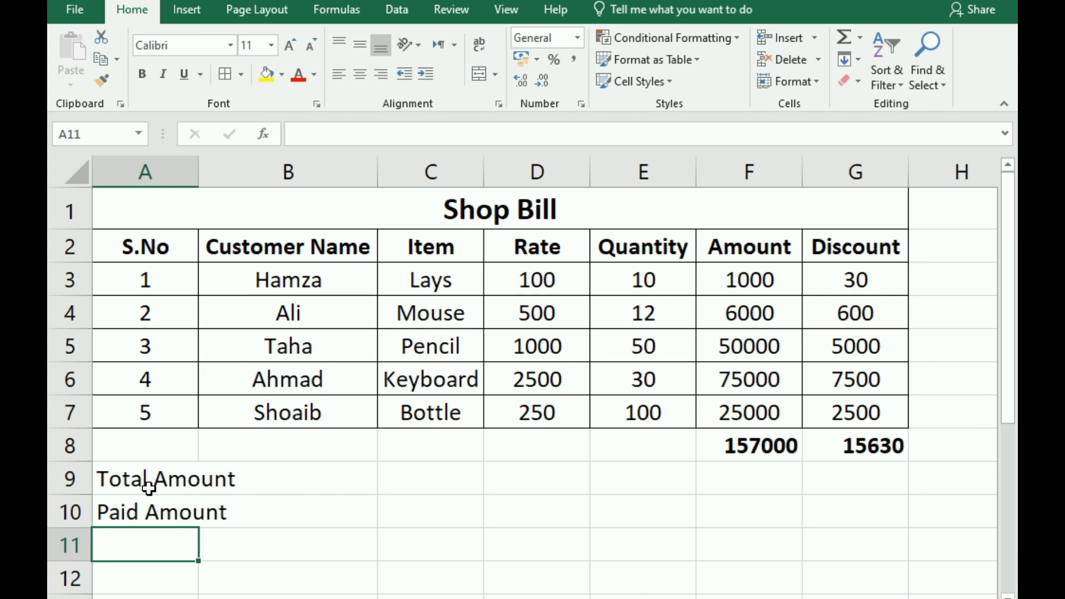
text(Balance)
Calculate the Total Amount in C9 with =F8-G8
click(349, 475)
key(Tab)
text(=)
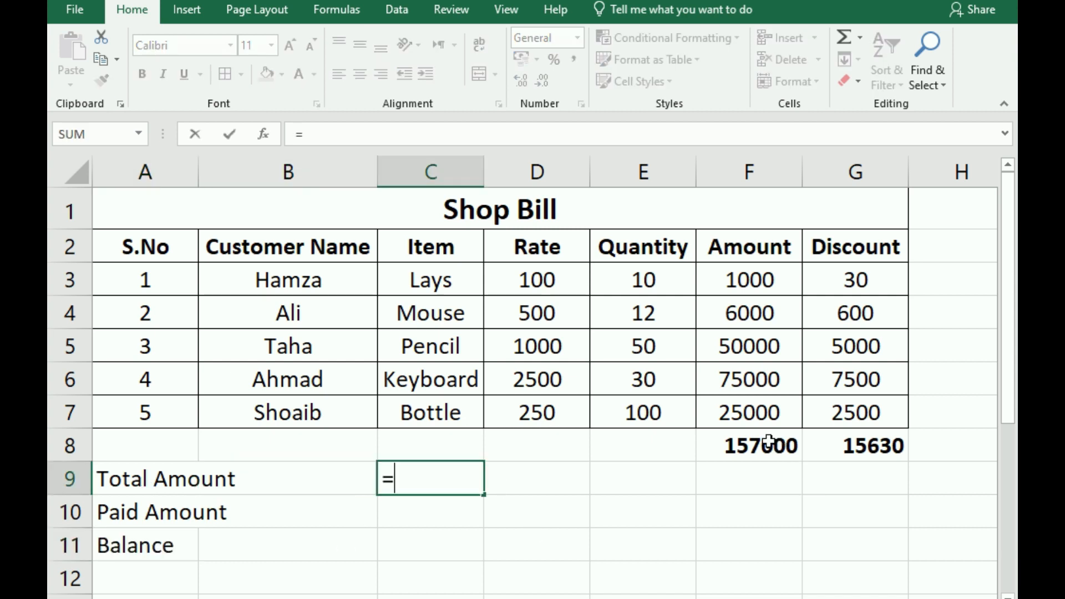
click(749, 449)
text(-)
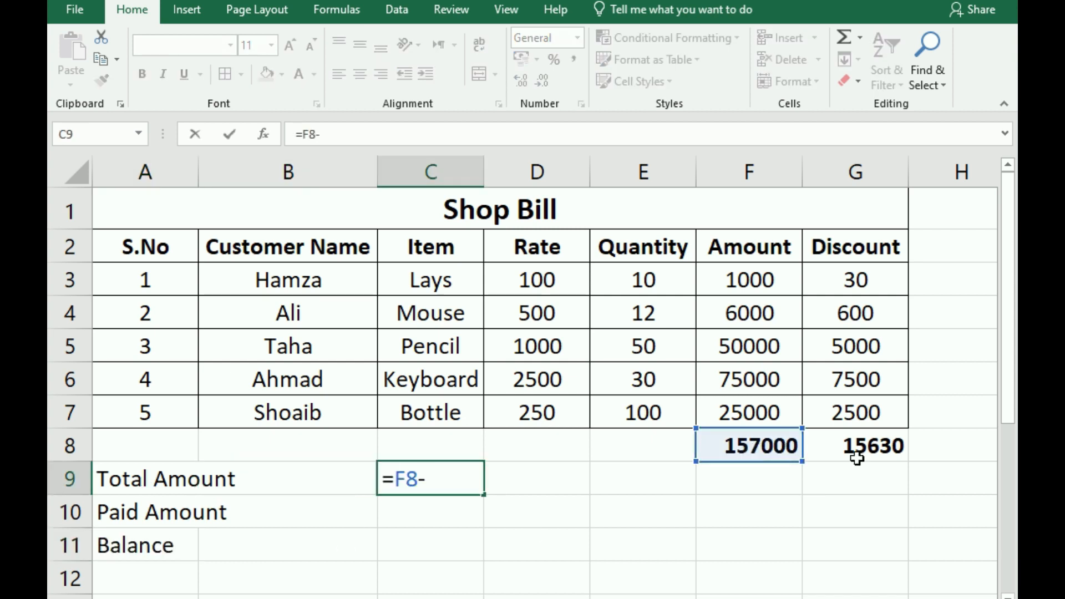
click(858, 450)
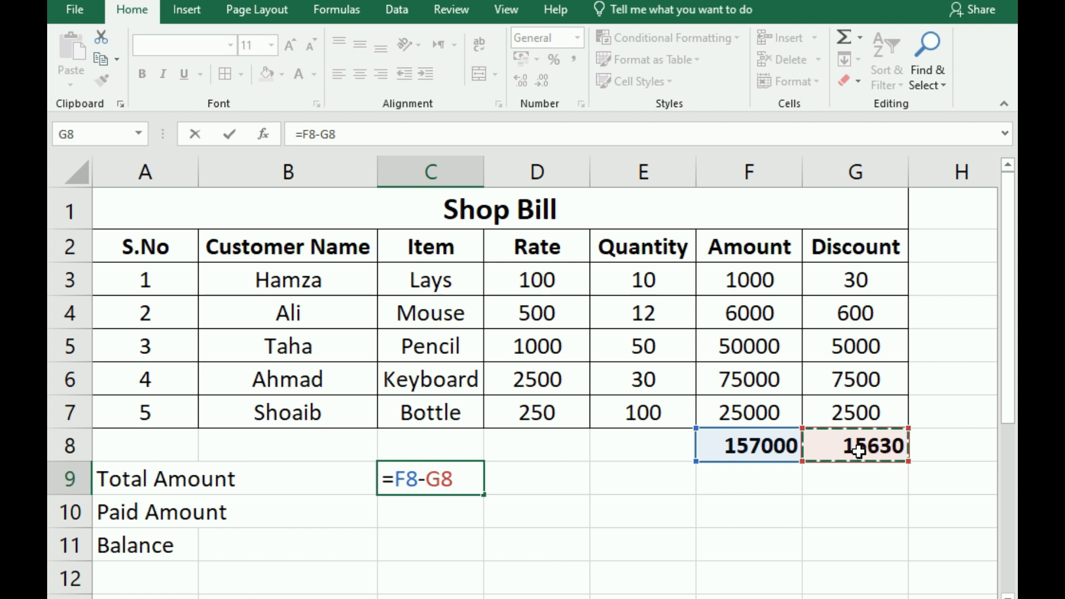
key(Return)
Enter 140000 as the Paid Amount in C10 and calculate the Balance in C11 with =C9-C10
text(140000)
key(Return)
text(=)
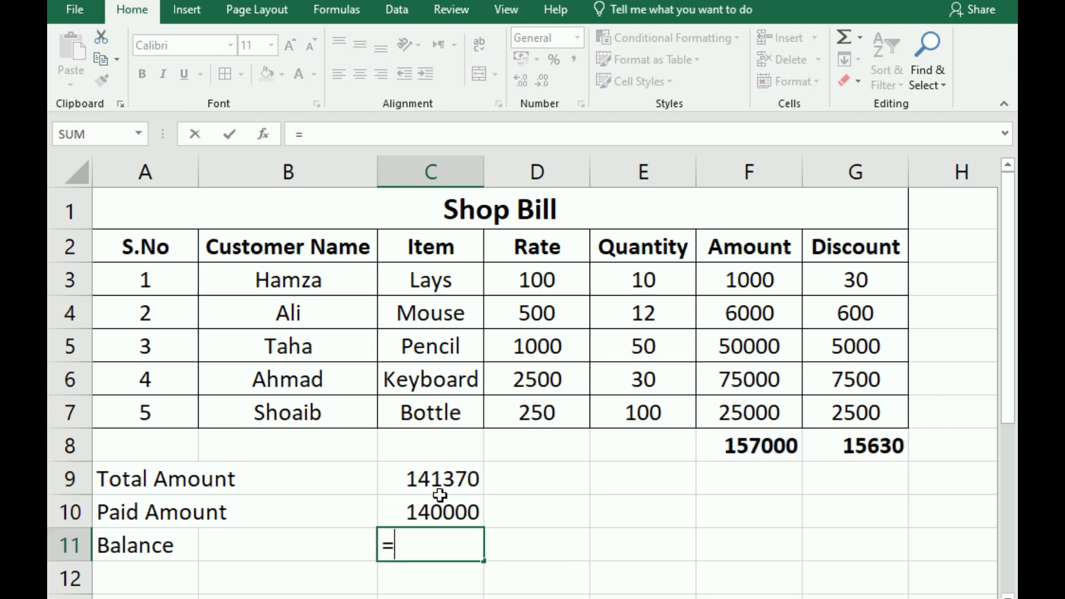
click(442, 478)
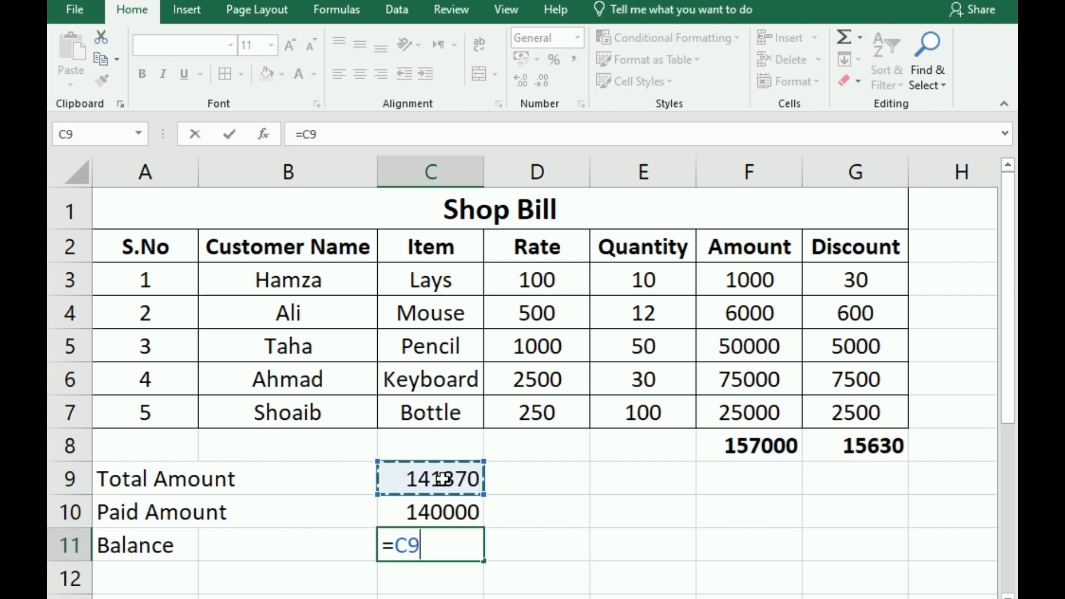
text(-)
click(452, 511)
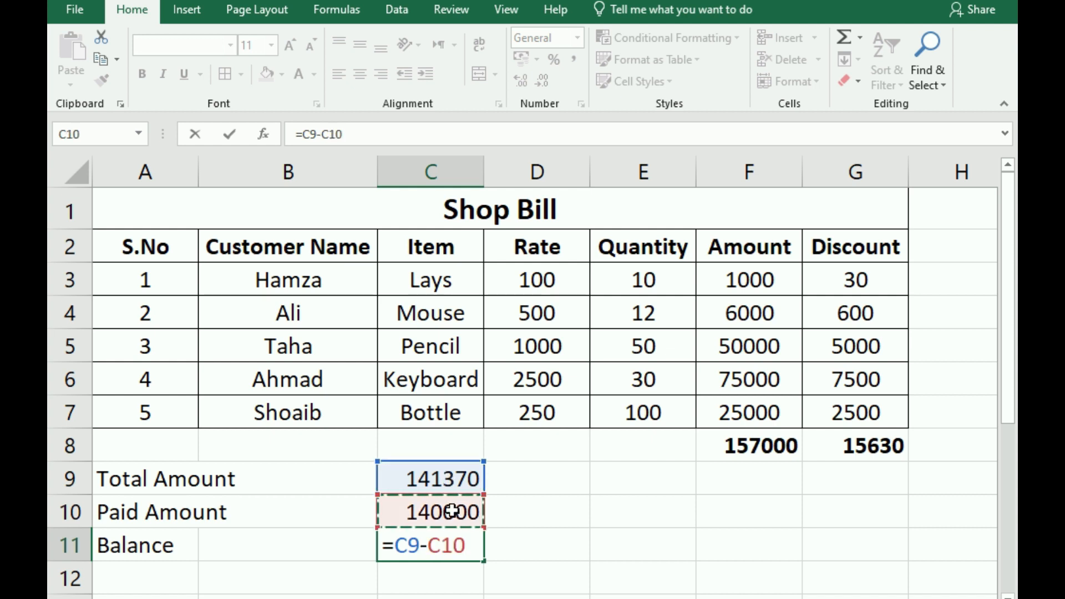
key(Return)
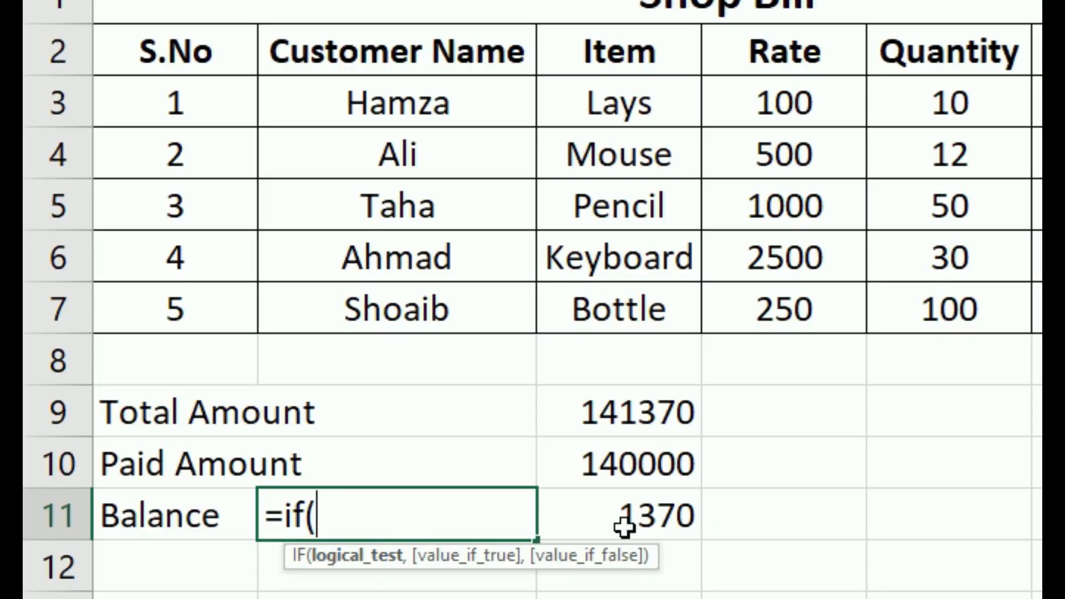
Start a status formula in B11 with =if(C11<0,"Change Return to Customer",
click(442, 548)
text(<)
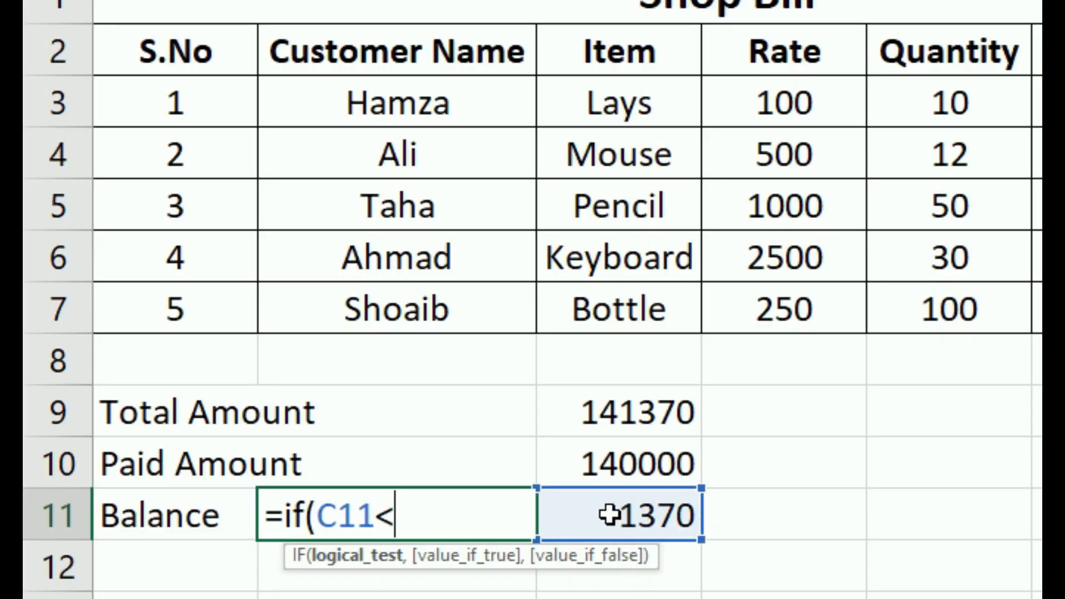
text(0,")
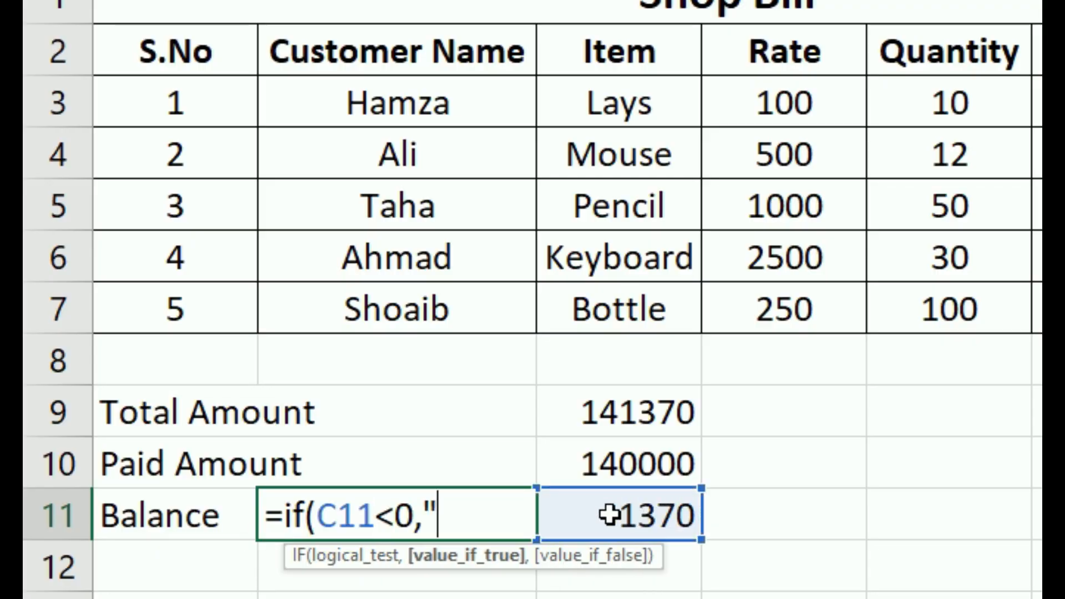
text(Change Return to Customer)
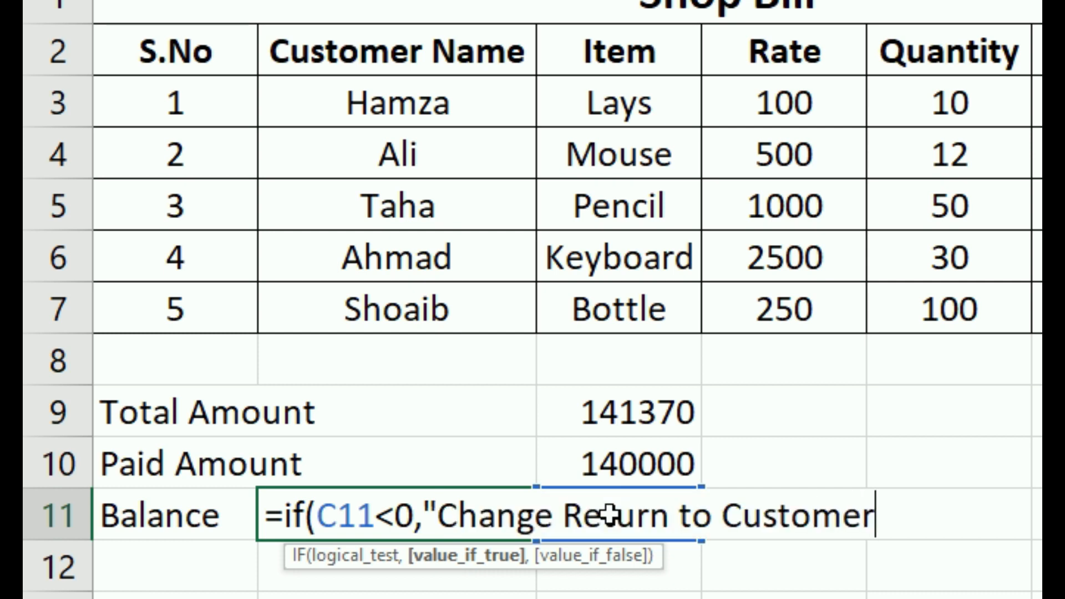
text(",)
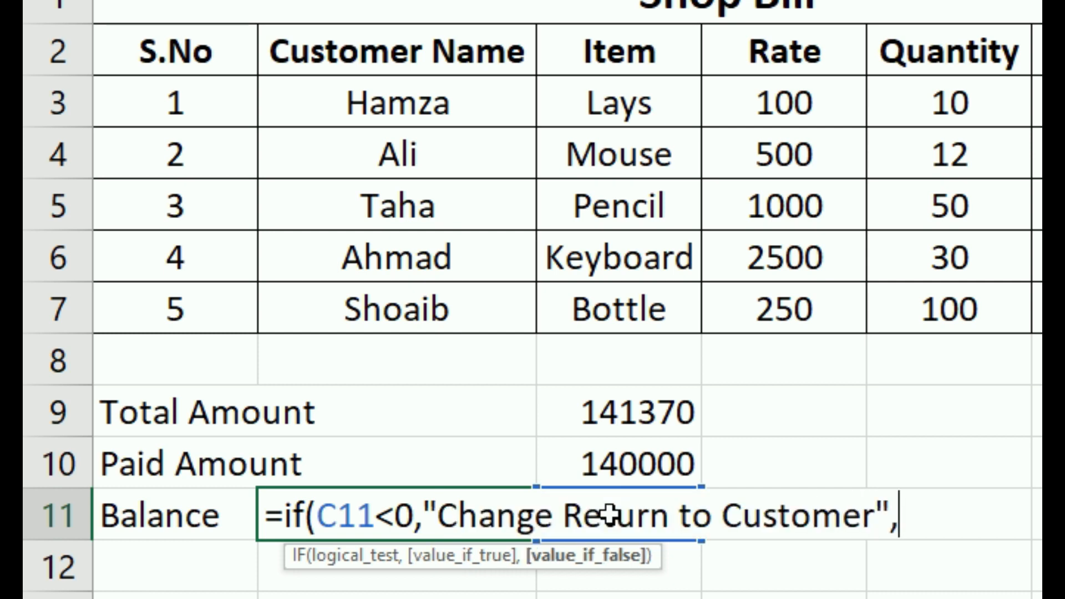
Nest a second condition in the B11 formula as if(C11>0,"Amount is pending",
text(if)
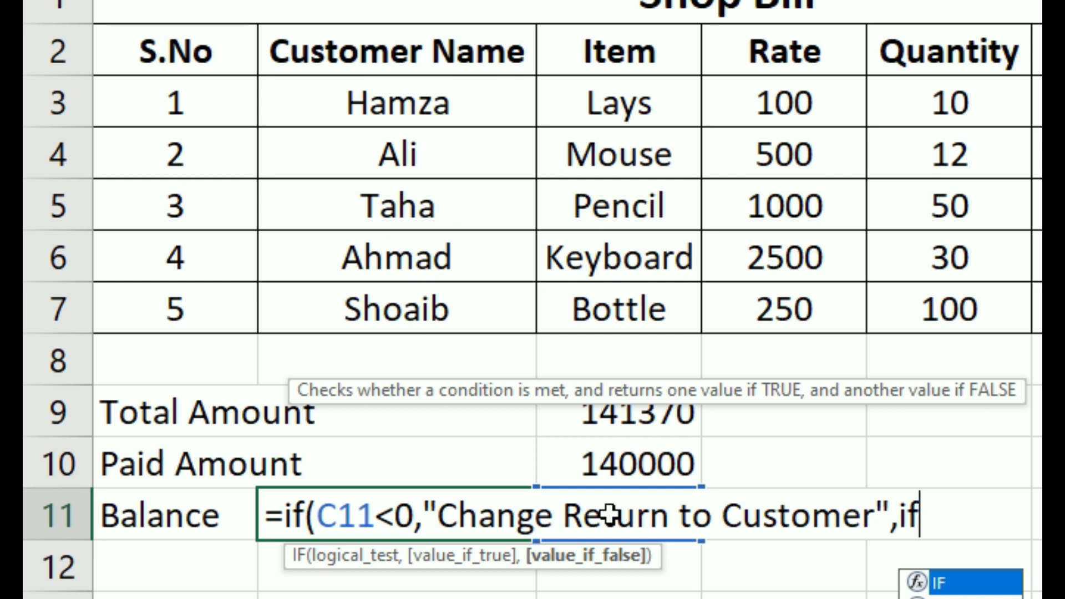
text((C11)
text(>)
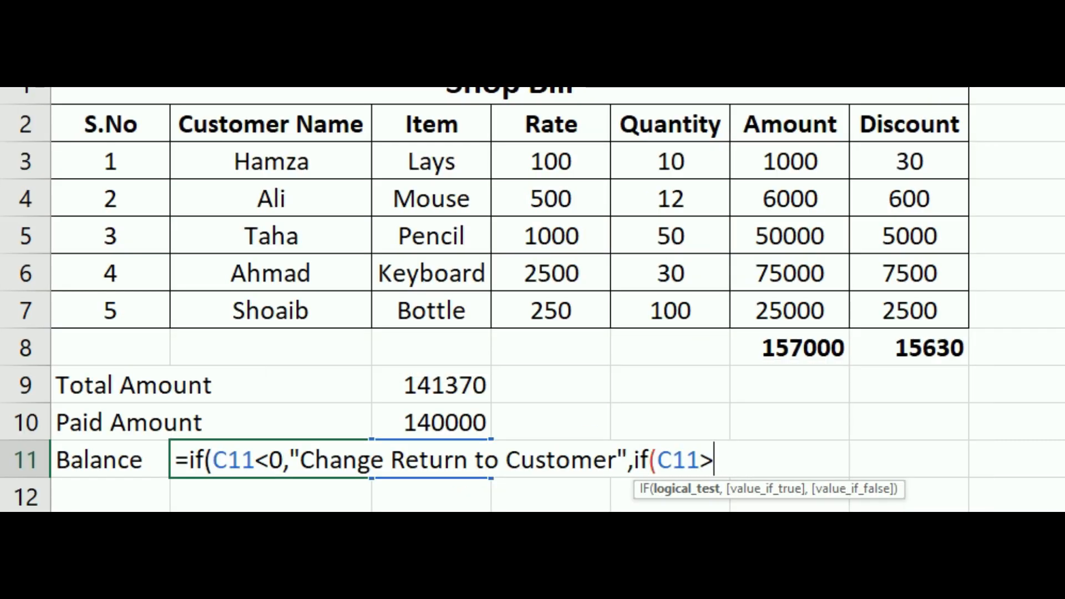
text(0,)
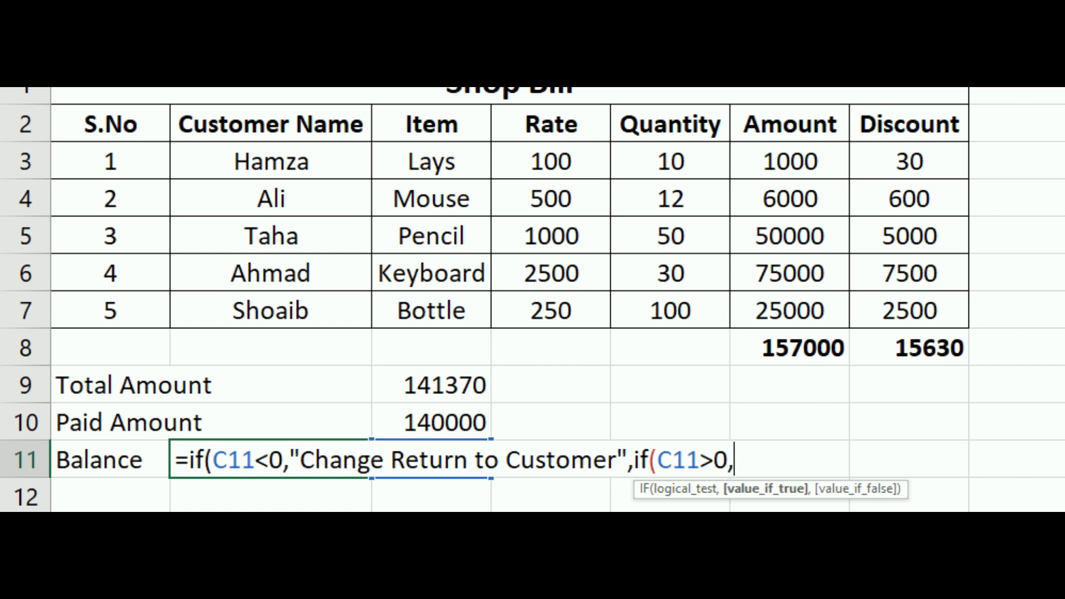
text("Amount is p)
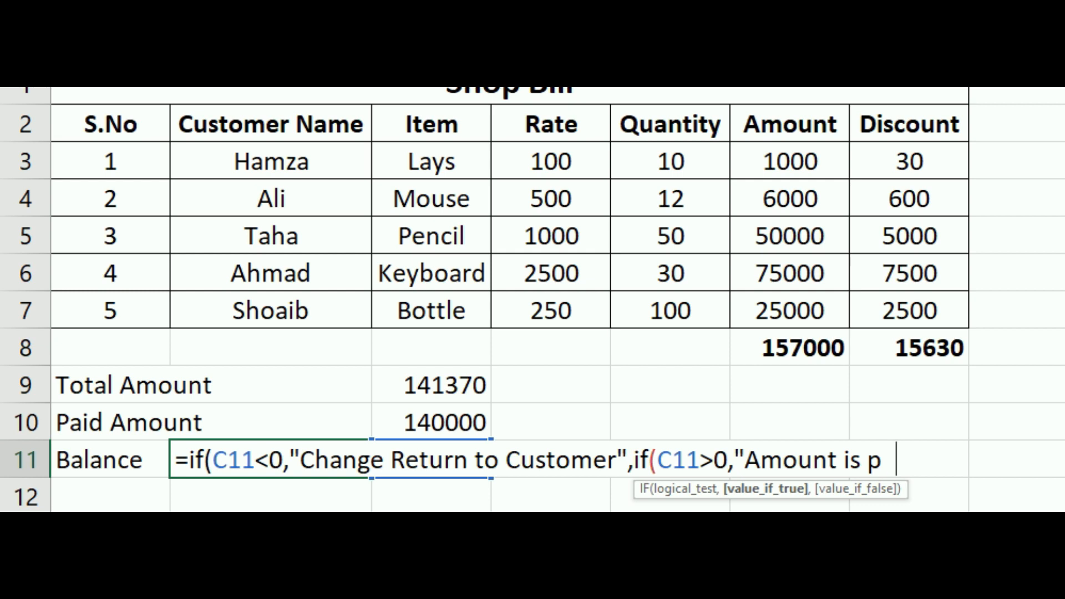
text(ending ",)
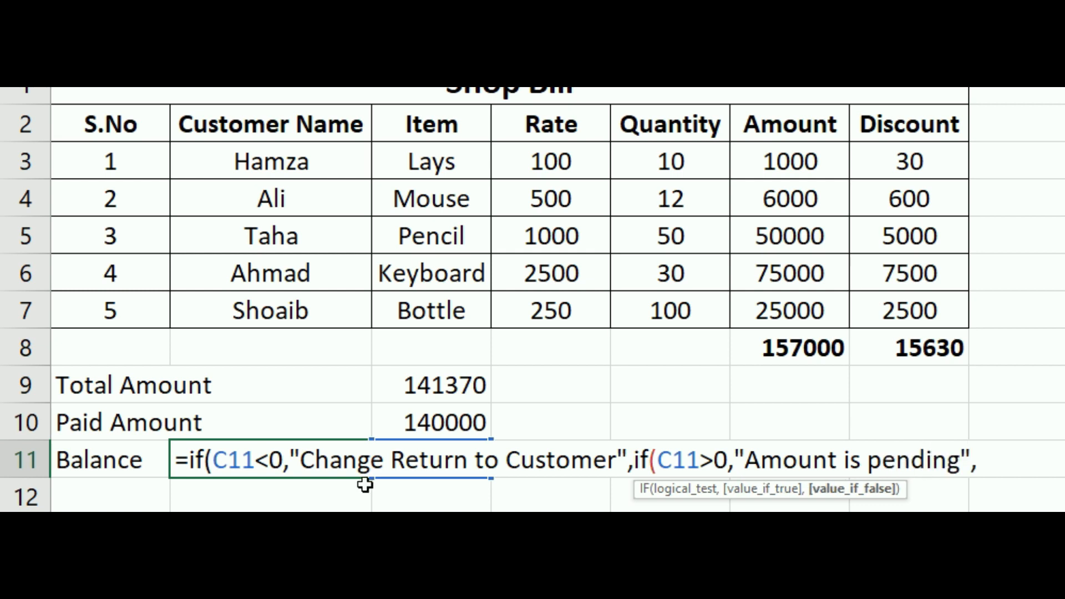
Finish the B11 formula with "Bill Paid" as the last value, accepting the bracket correction, and reduce the cell's font size to 10
text("Bill Paid)
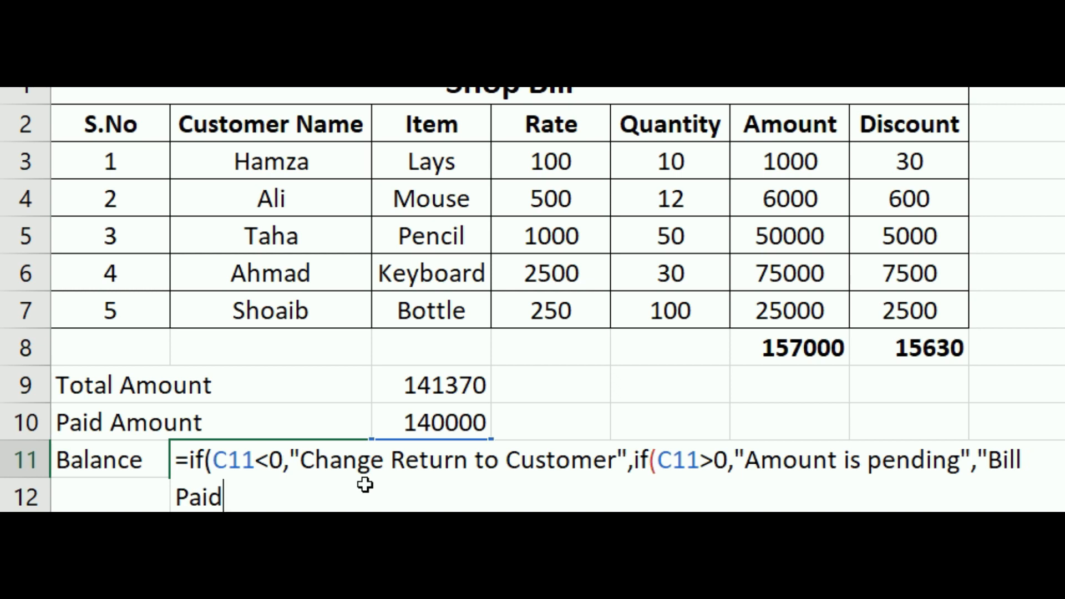
text(")
key(Return)
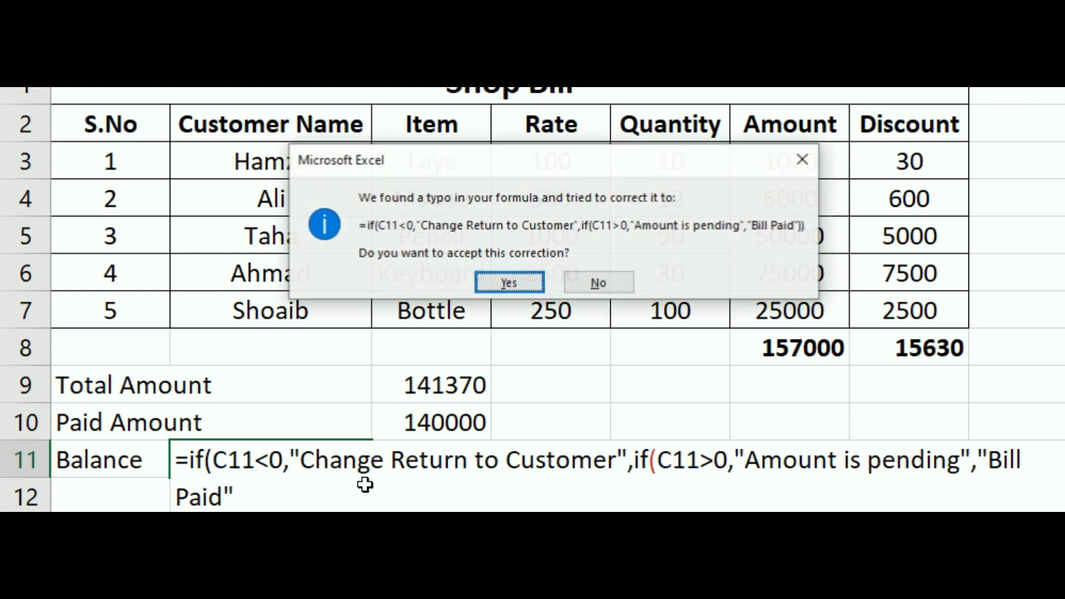
key(Return)
key(Up)
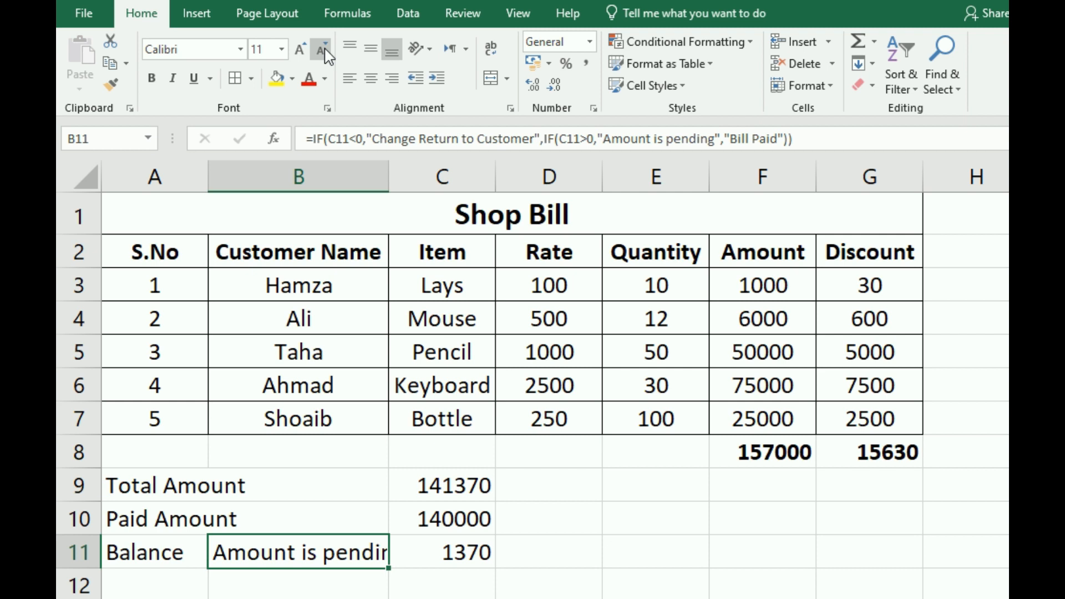
click(324, 50)
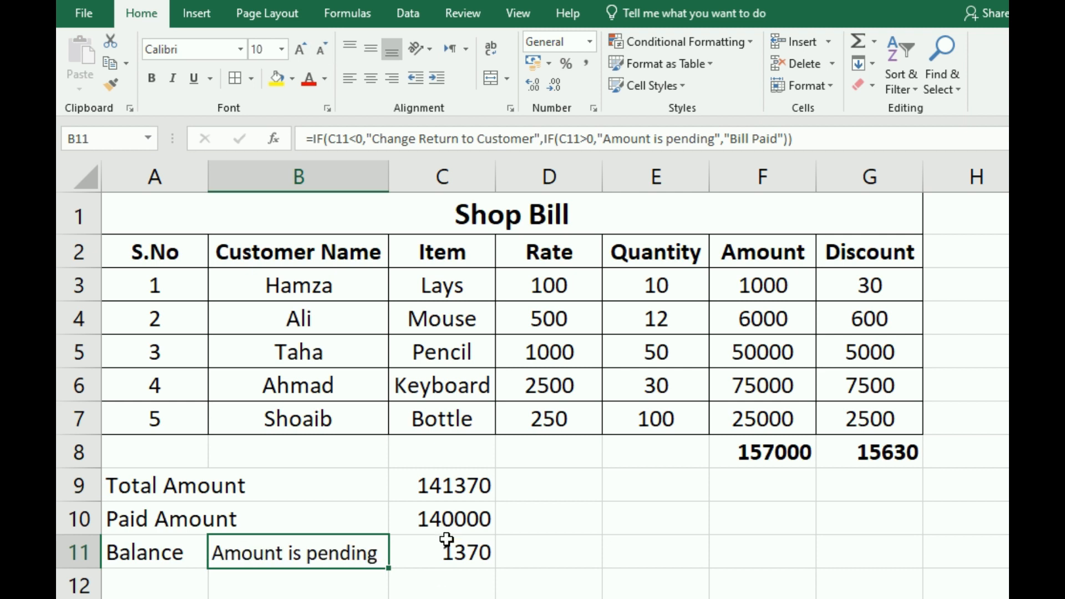
Set the Paid Amount in C10 to 141370 to test the status formula
click(442, 521)
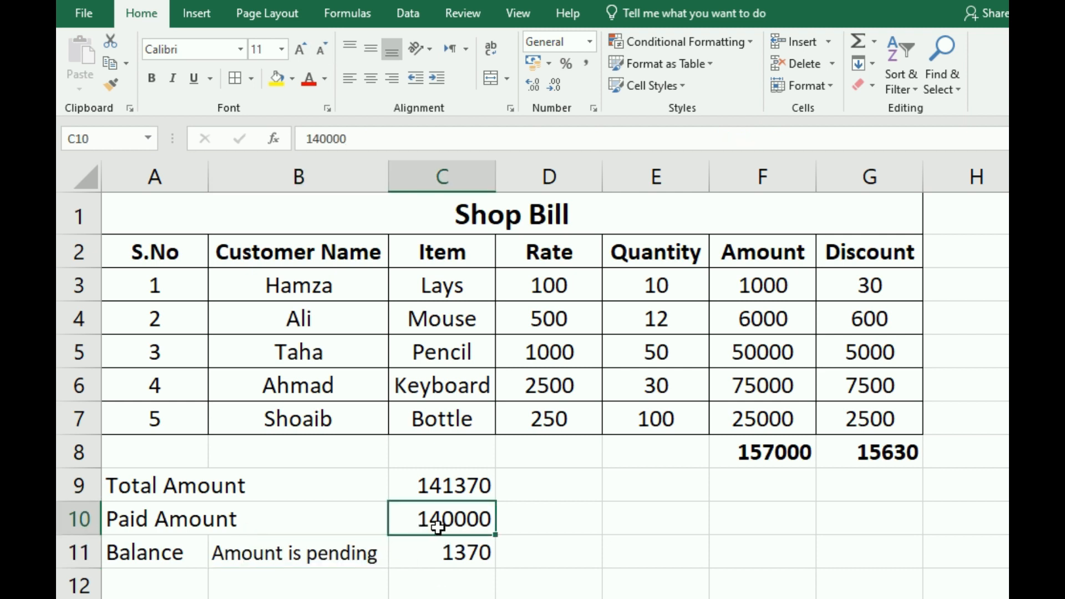
text(141)
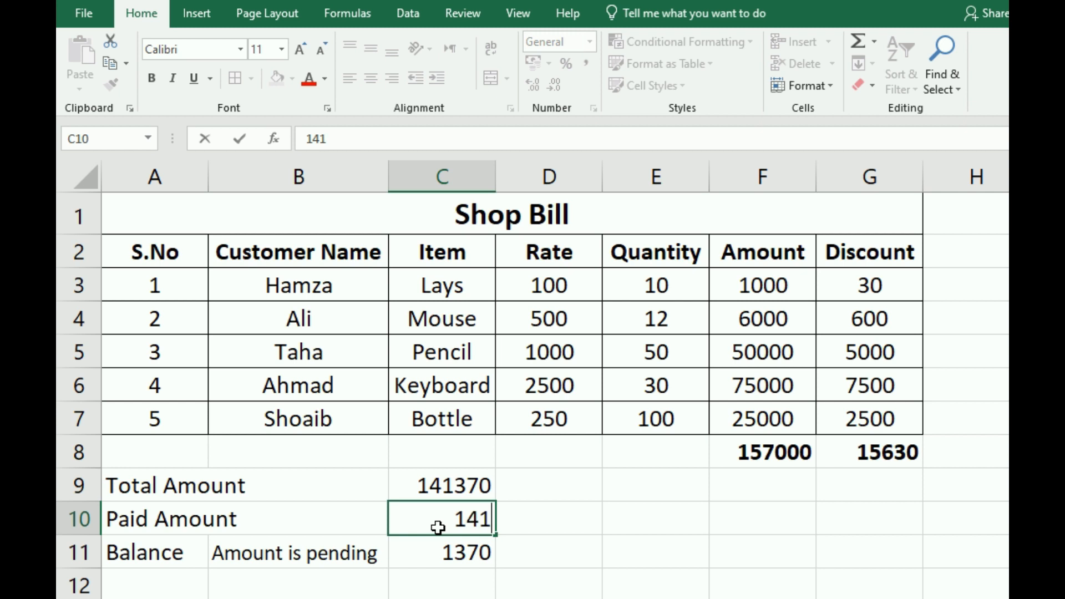
text(370)
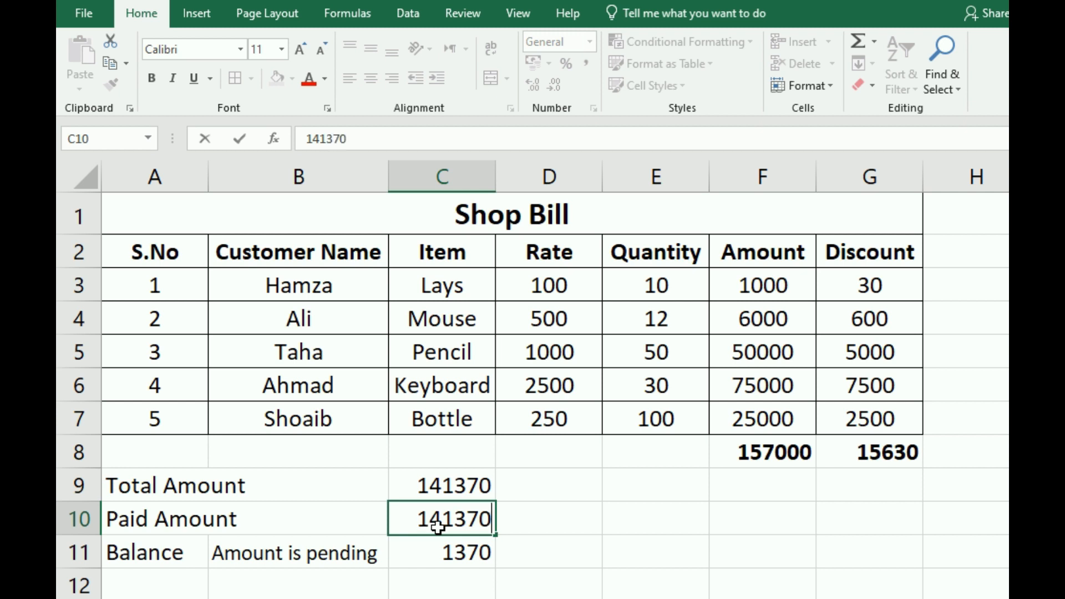
key(Return)
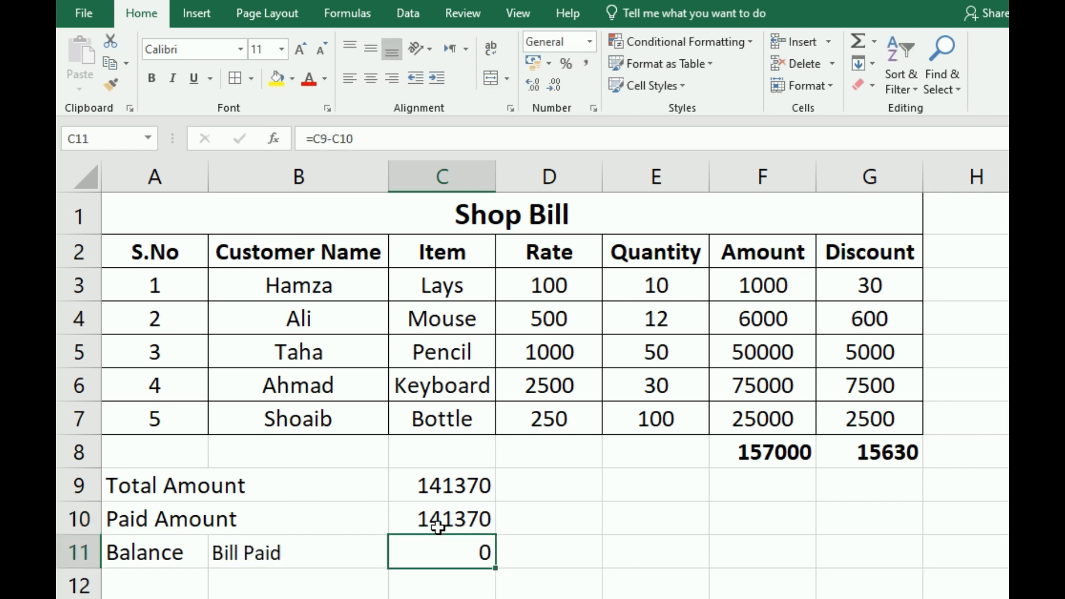
Set the Paid Amount in C10 to 142000 and make the status text in B11 bold at font size 8
click(435, 517)
text(142000)
key(Return)
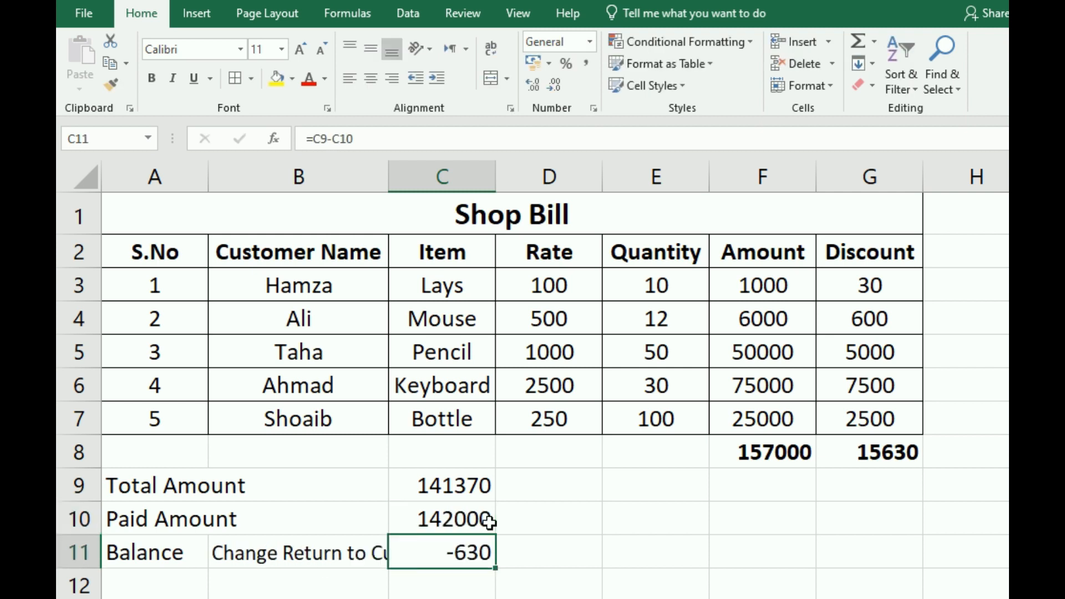
click(299, 553)
click(159, 82)
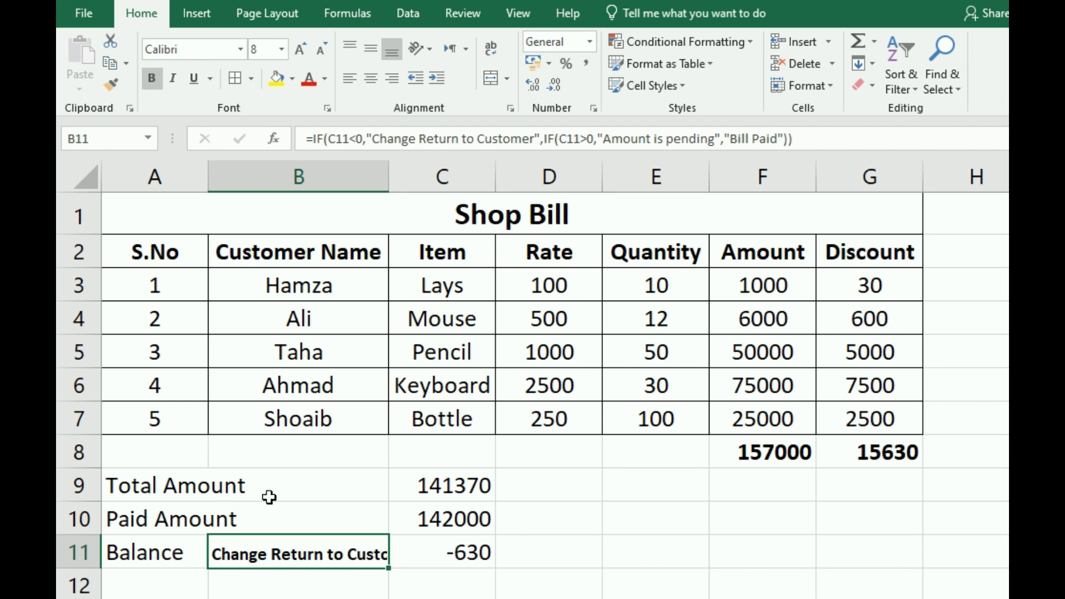
Make the Total Amount, Paid Amount and Balance labels in A9:A11 bold
drag(171, 495, 148, 552)
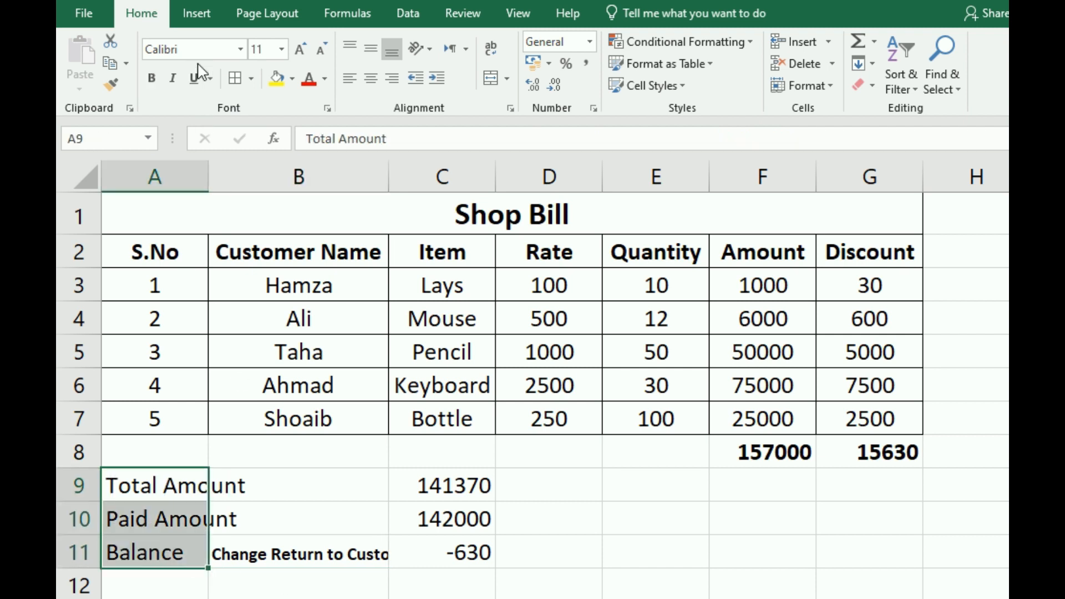
click(160, 81)
click(284, 547)
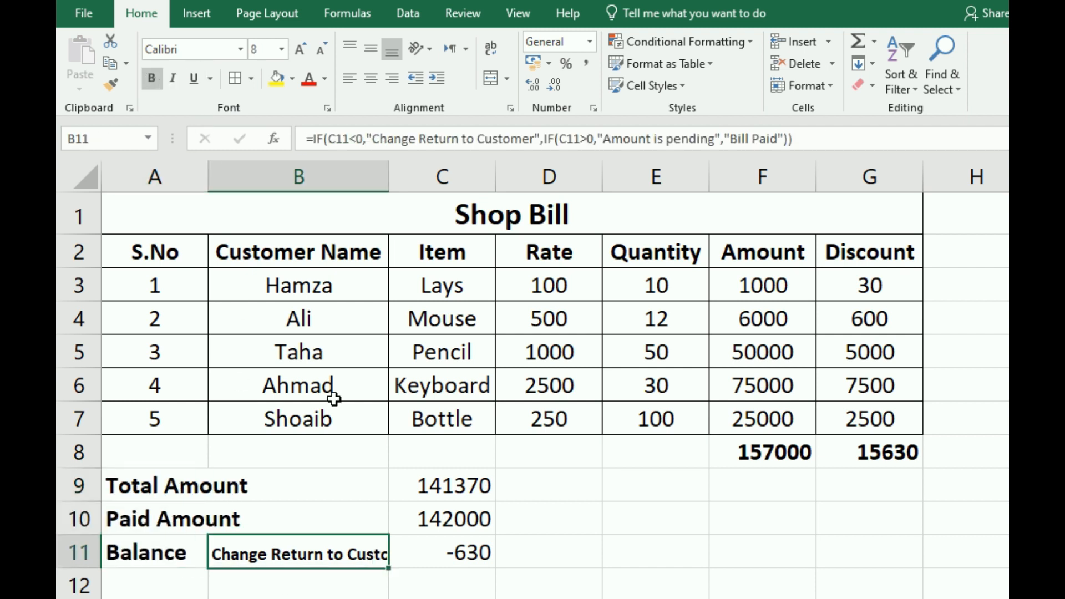
Autofit column B to its contents, and merge and center the Total Amount and Paid Amount labels across columns A and B
click(338, 579)
click(340, 551)
double_click(389, 173)
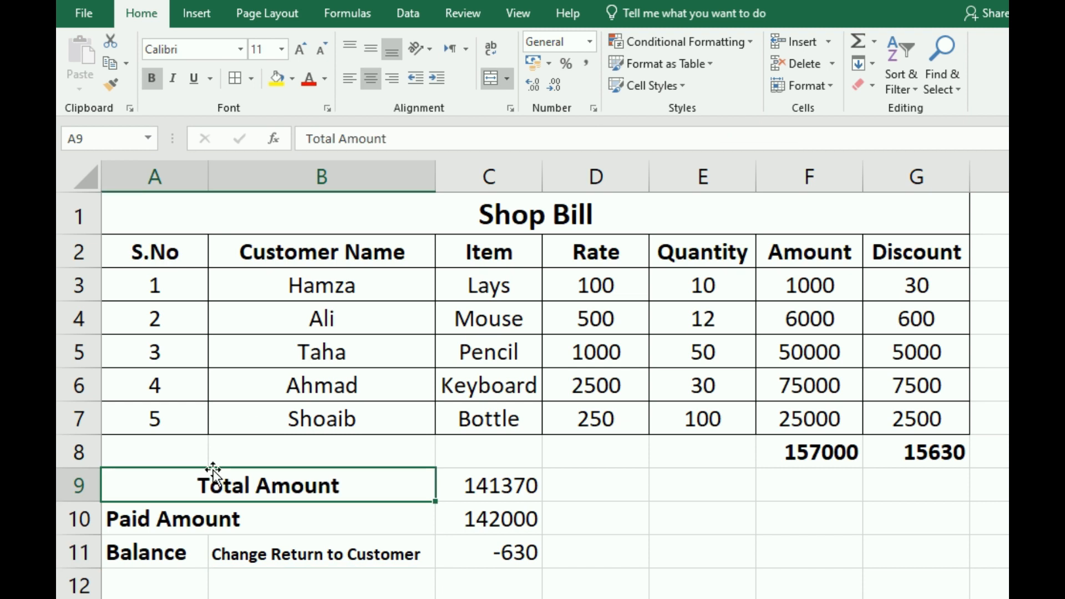
drag(179, 516, 319, 518)
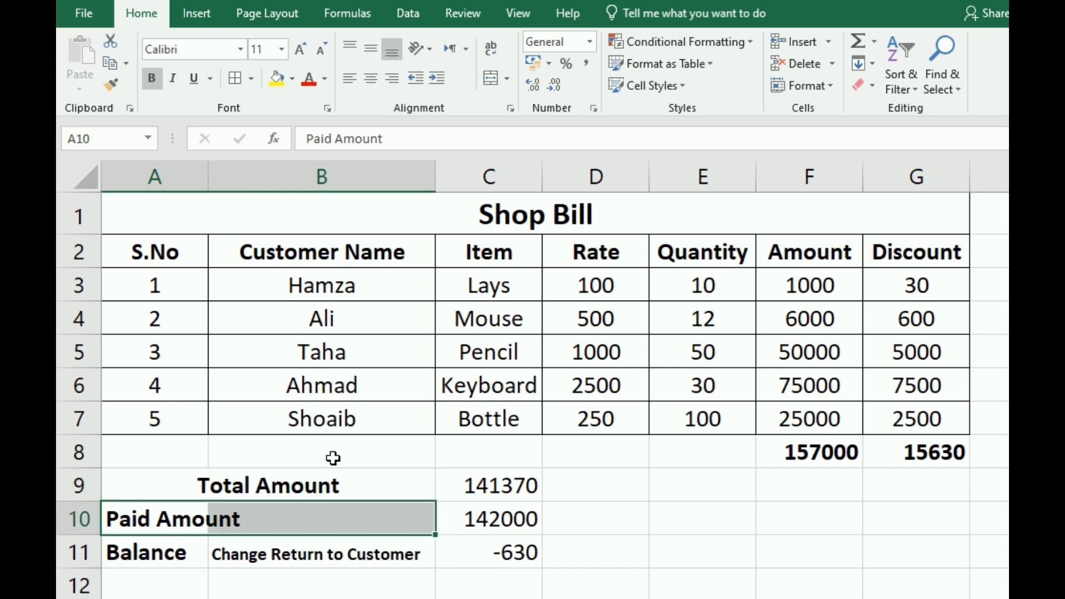
click(491, 79)
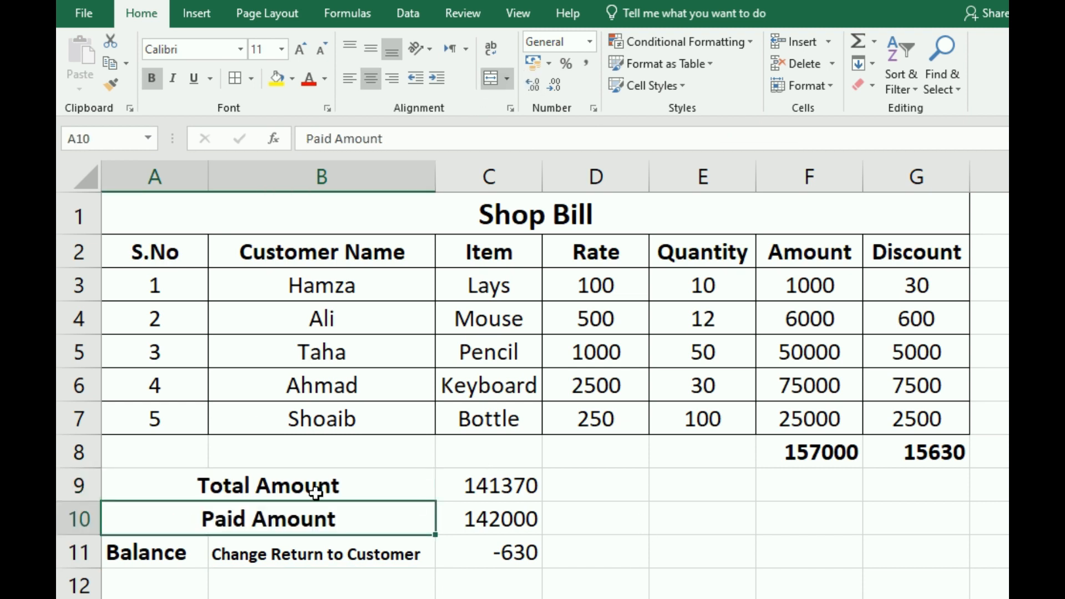
Apply all borders to the summary block A9:C11 and make the balance value in C11 bold
drag(151, 482, 444, 541)
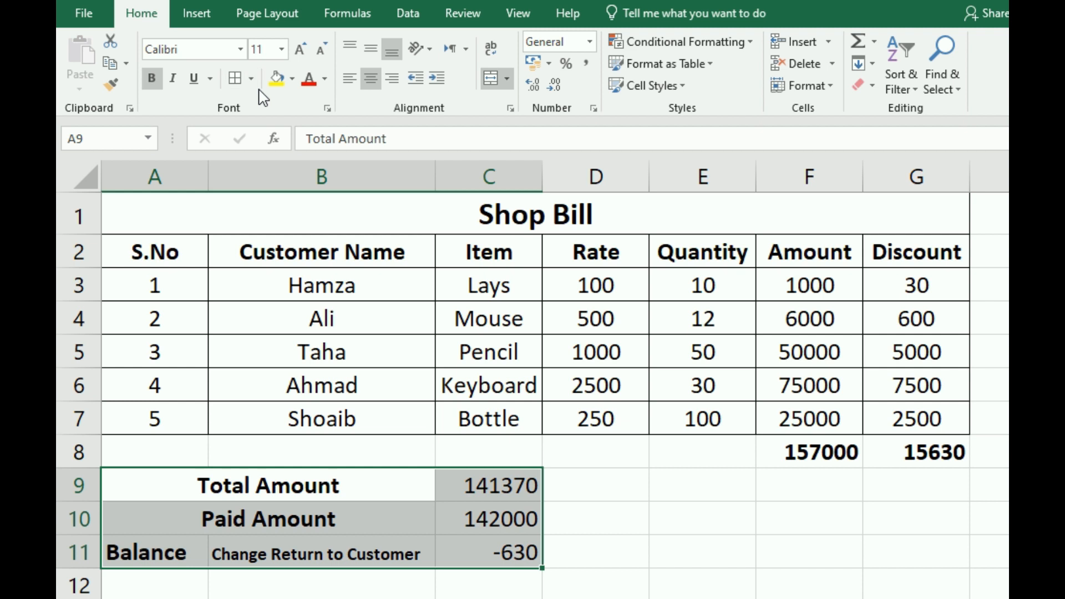
click(244, 79)
click(723, 509)
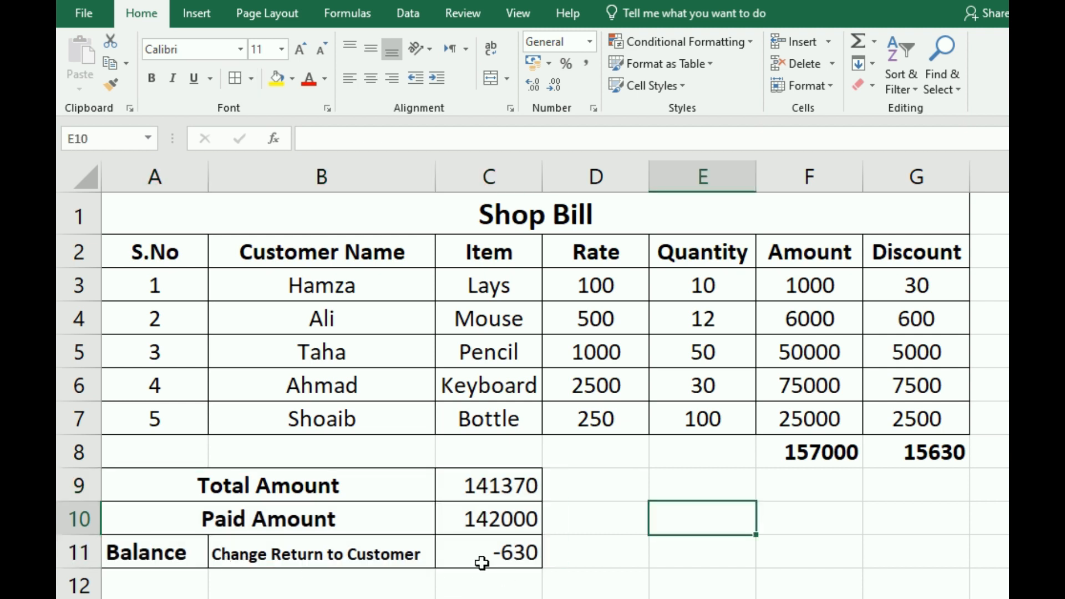
click(481, 563)
click(152, 79)
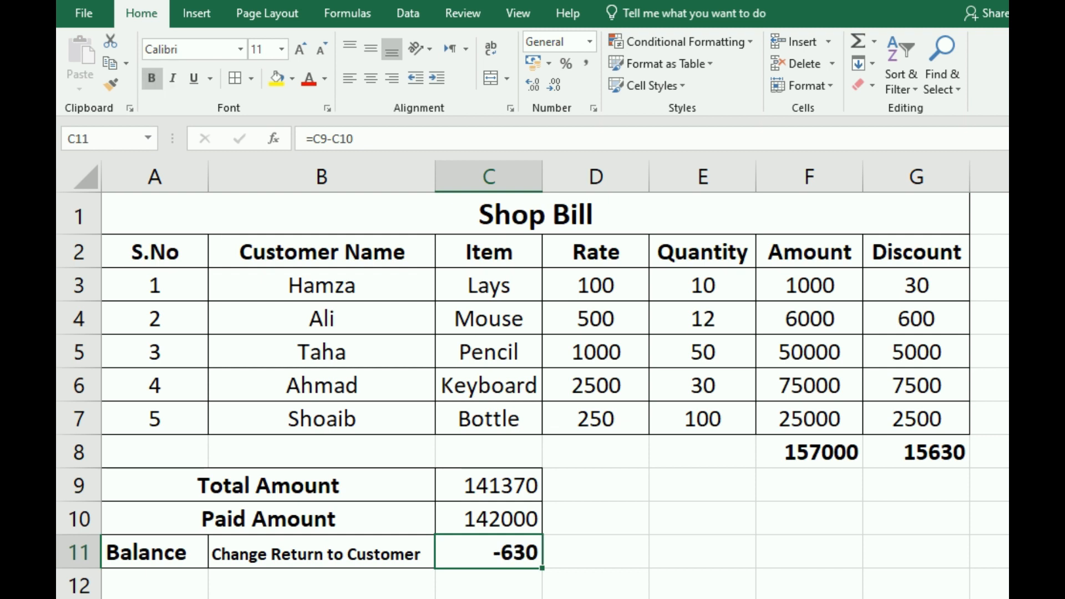
Add an Equal To conditional formatting rule to B11 for "Change Return to Customer", copied from its formula, with Yellow Fill with Dark Yellow Text
double_click(310, 559)
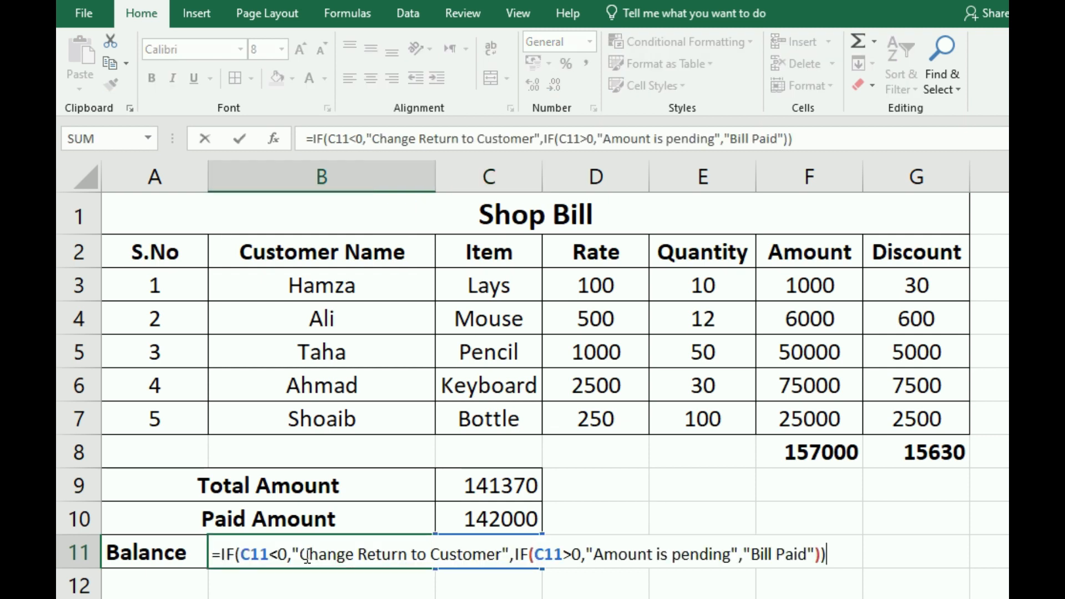
drag(304, 555, 502, 571)
key(ctrl+c)
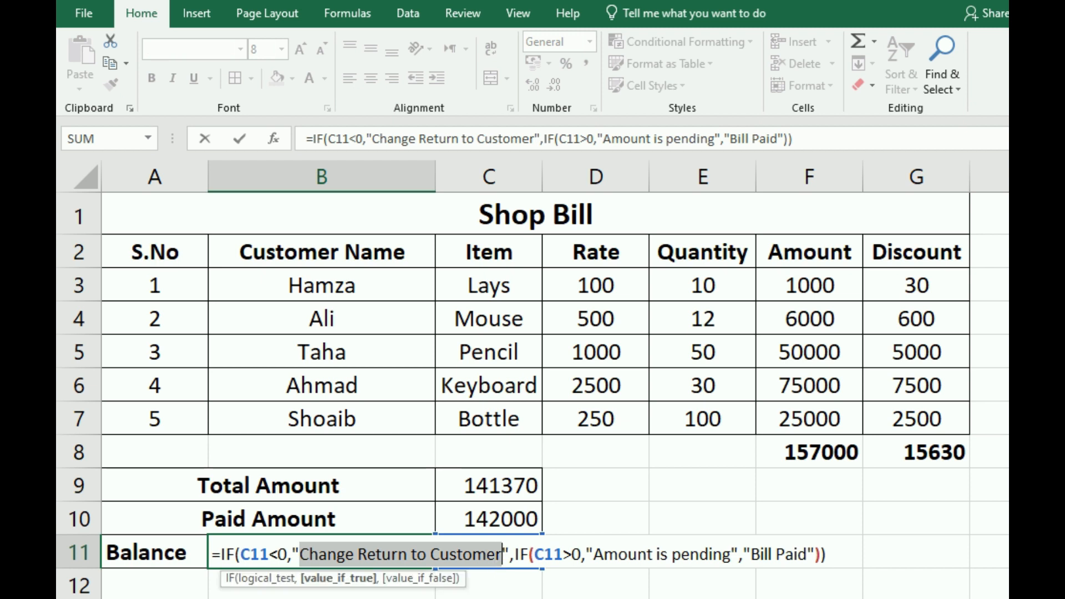
key(Escape)
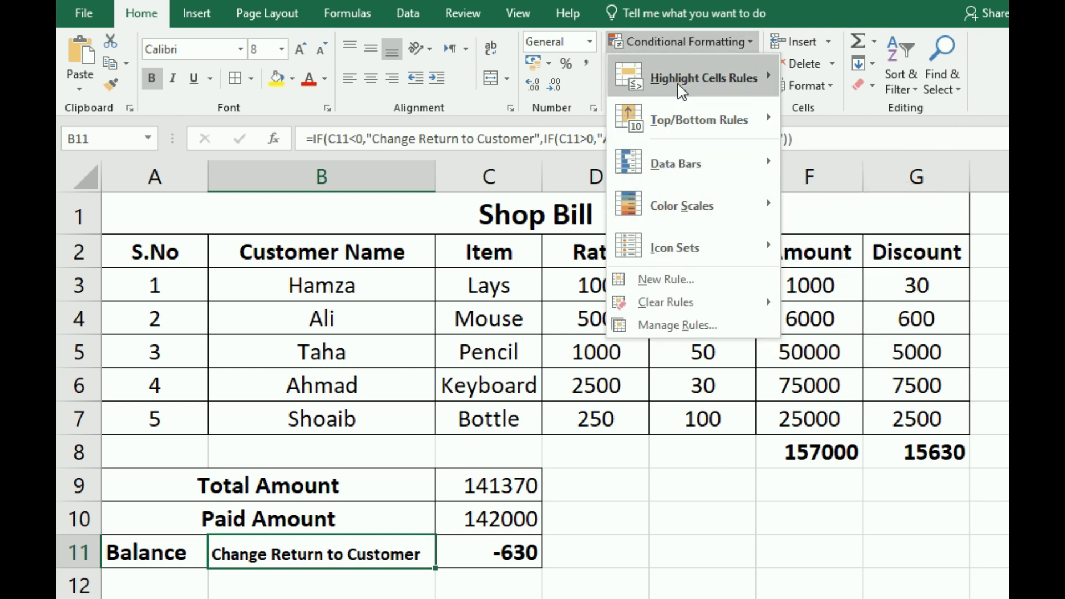
mouse_move(678, 84)
click(849, 210)
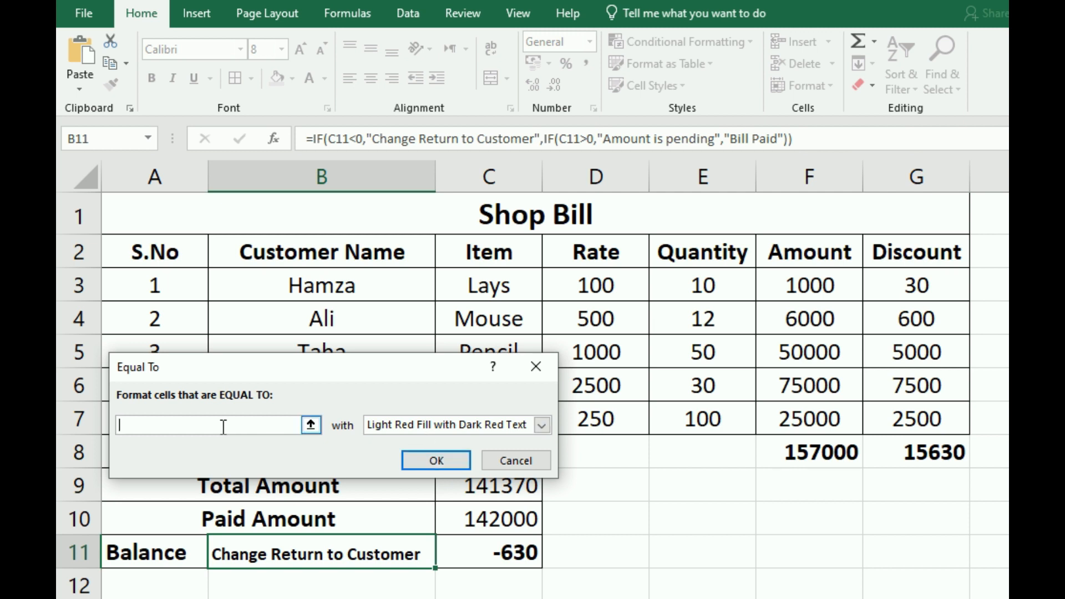
key(ctrl+v)
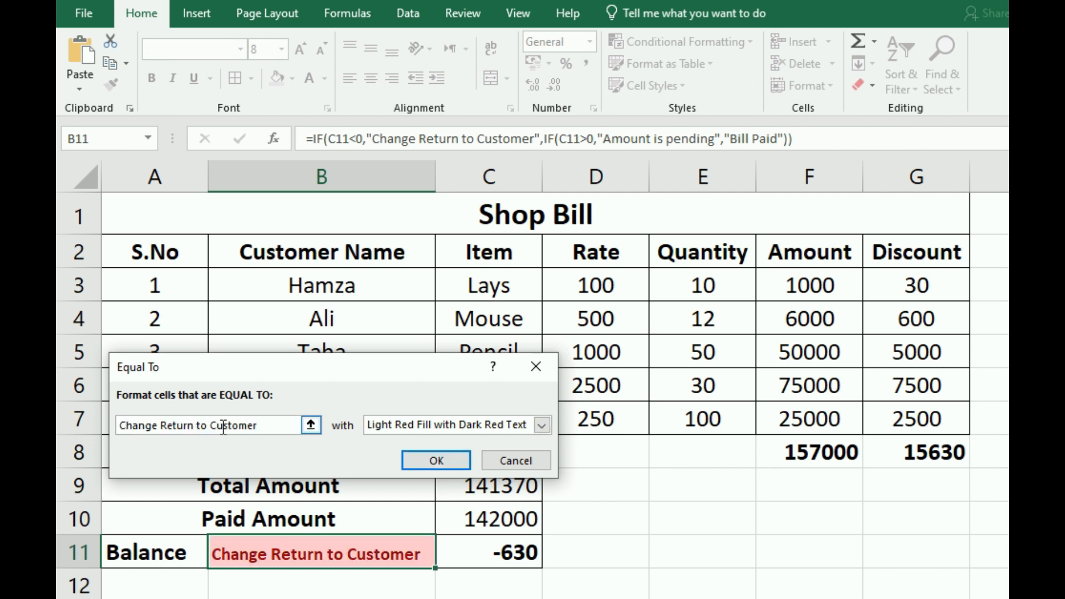
click(541, 425)
click(391, 455)
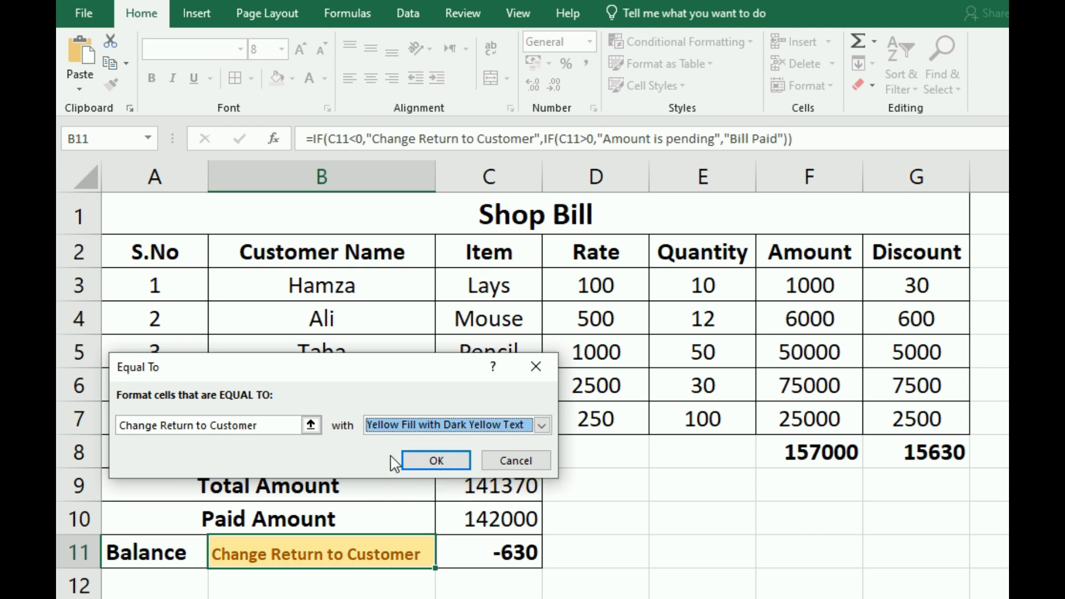
click(443, 468)
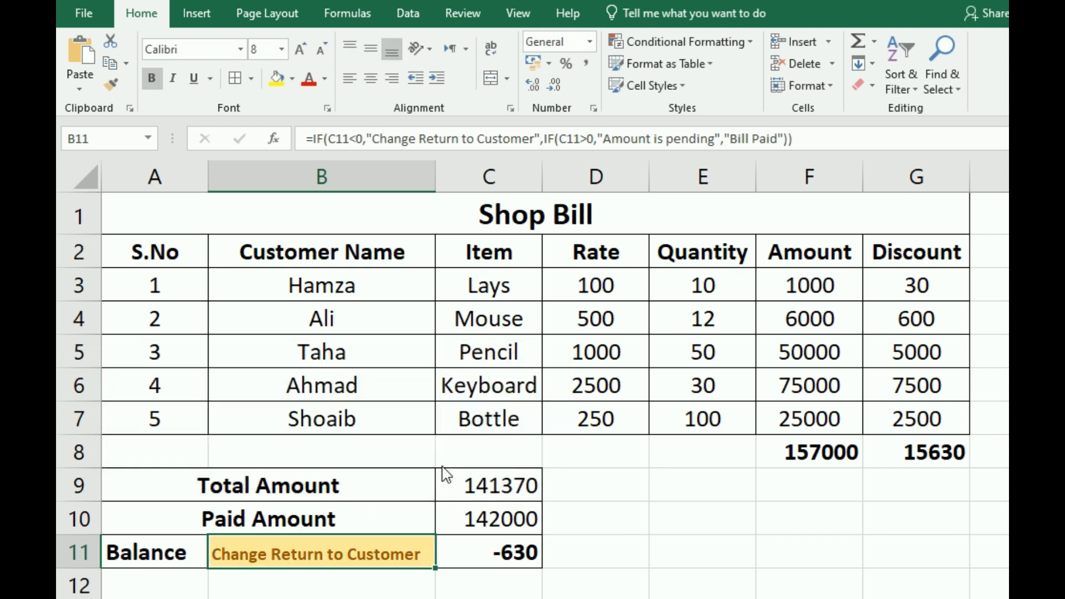
Add an Equal To conditional formatting rule to B11 for "Amount is pending", copied from its formula, with Light Red Fill with Dark Red Text
double_click(240, 557)
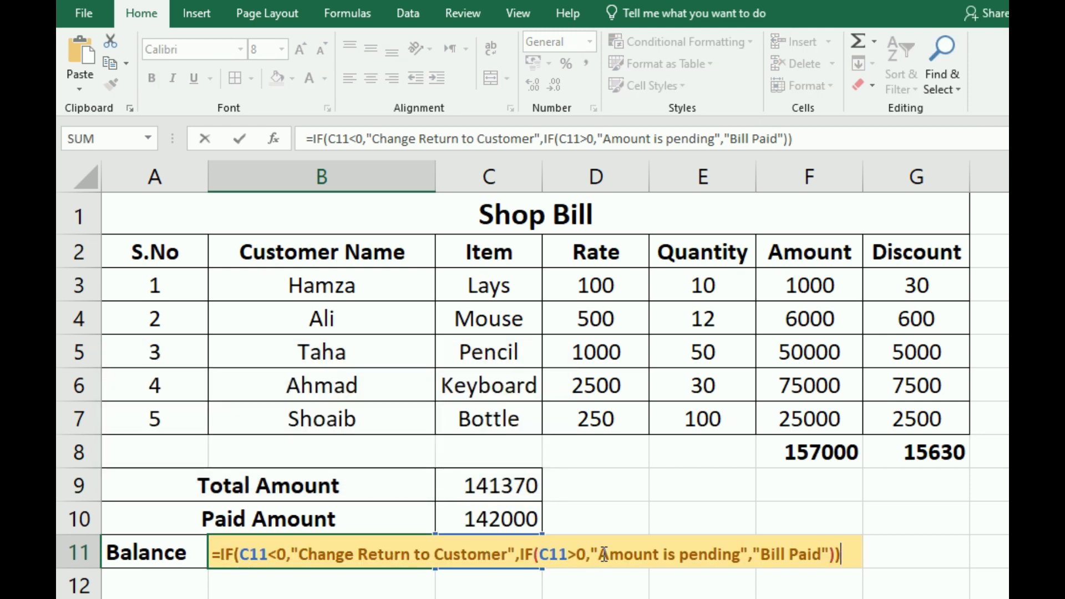
drag(599, 556, 746, 577)
key(ctrl+c)
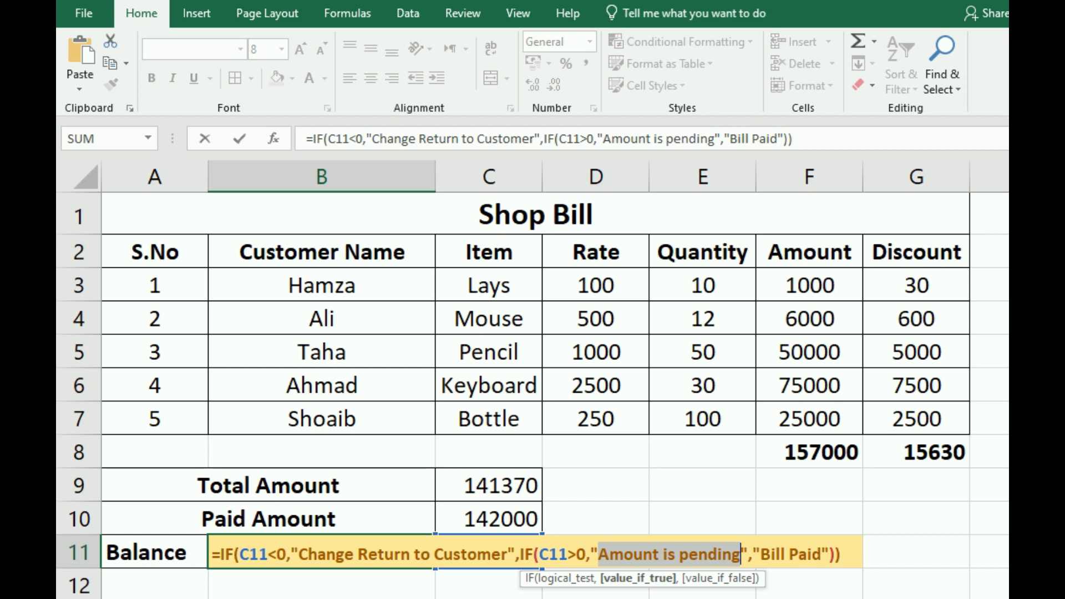
key(ctrl+Return)
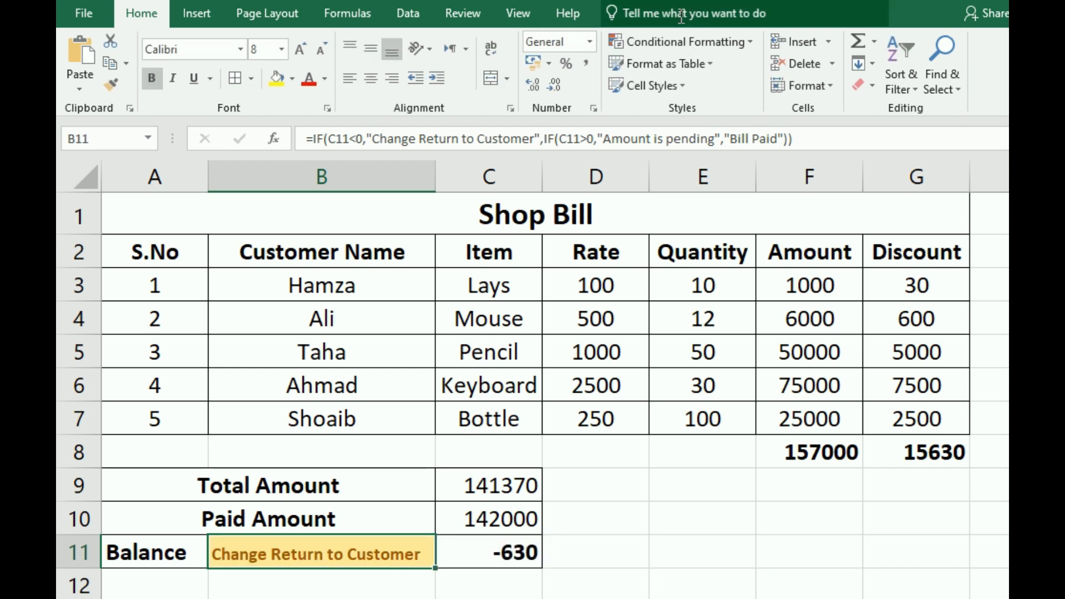
click(685, 42)
mouse_move(675, 70)
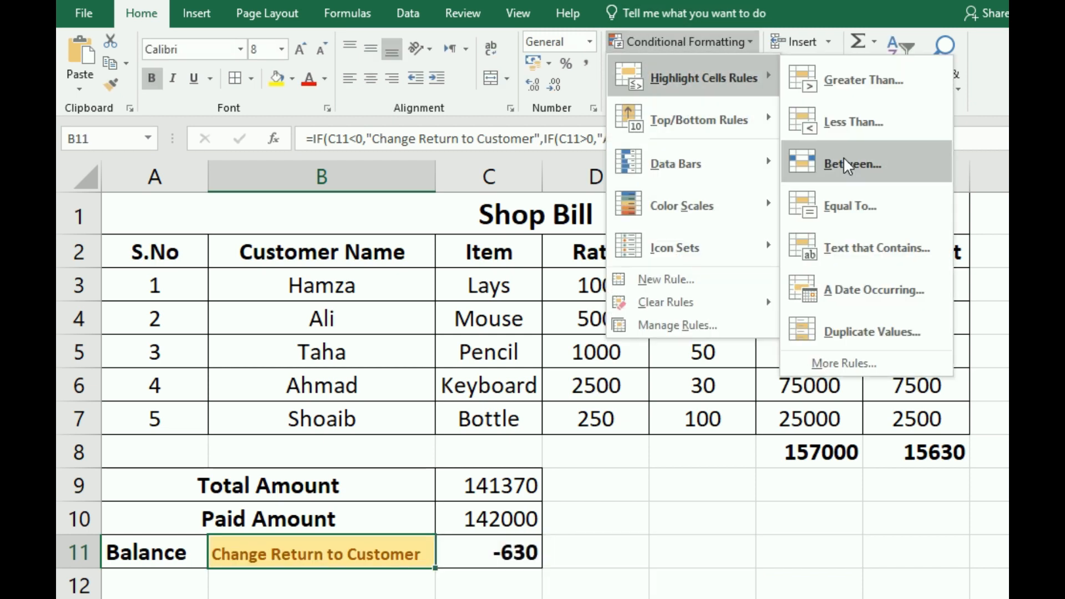
click(847, 206)
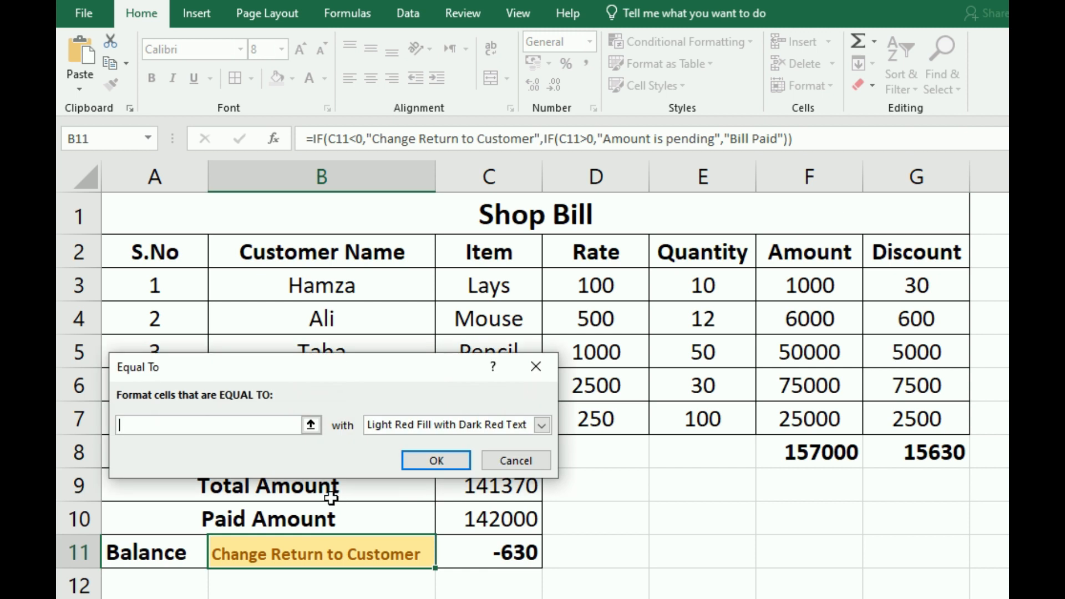
key(ctrl+v)
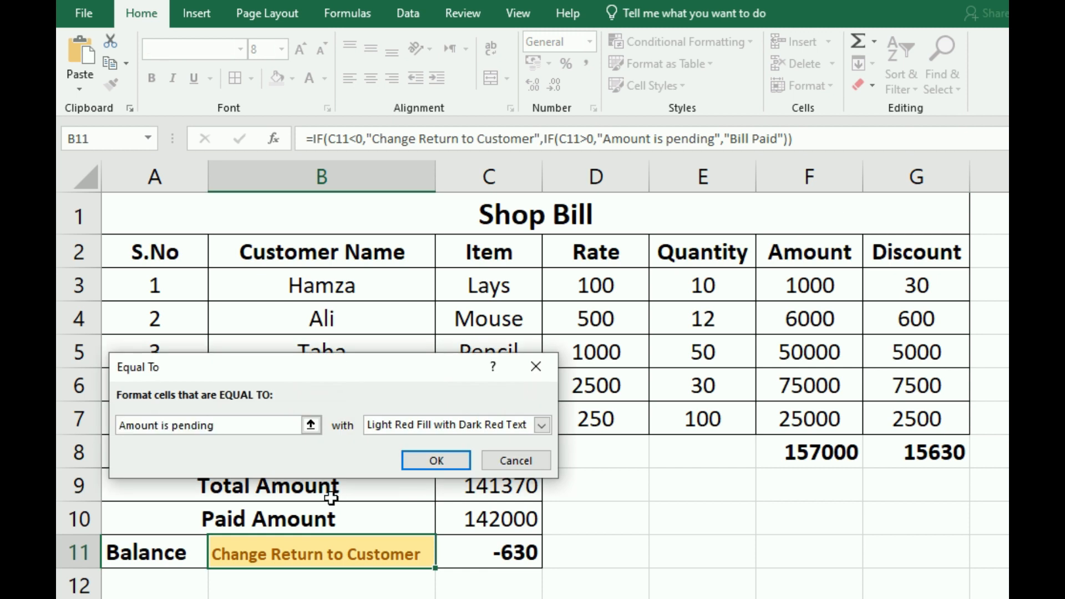
click(467, 428)
click(404, 444)
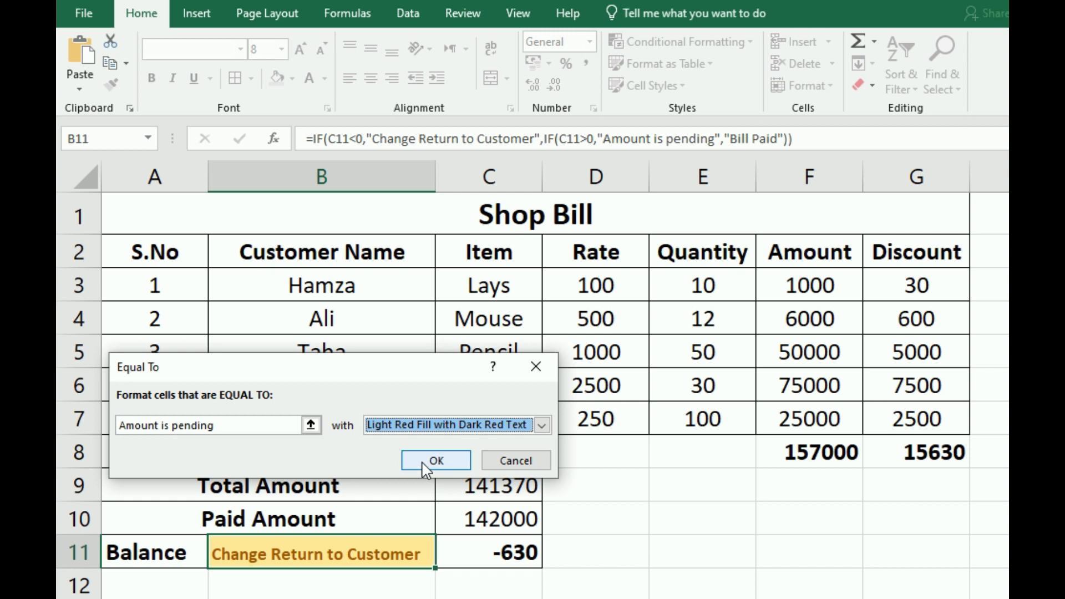
click(435, 461)
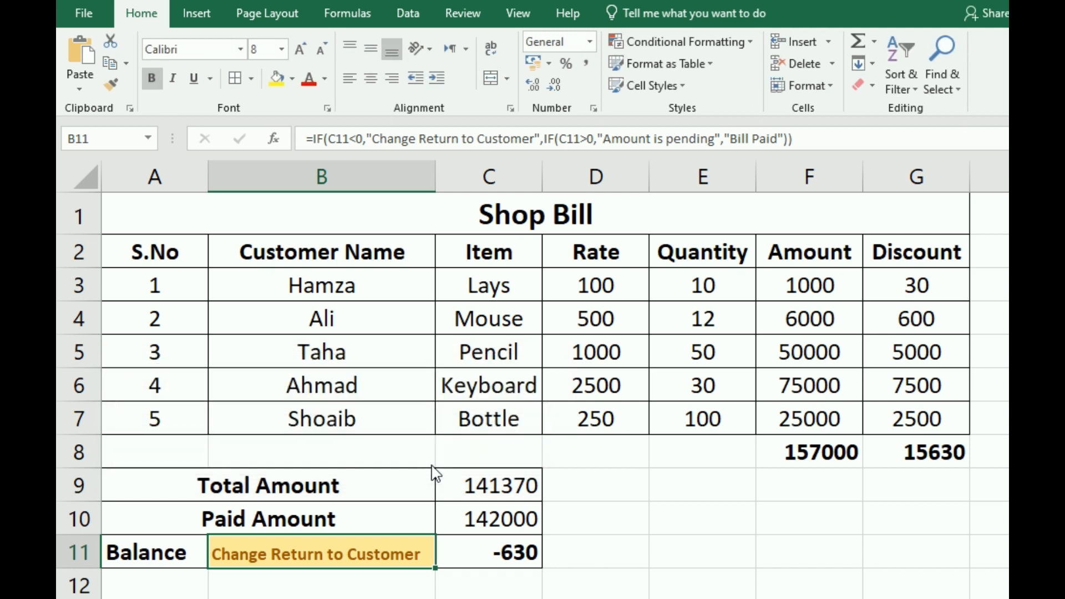
Add an Equal To conditional formatting rule to B11 for "Bill Paid", copied from its formula, with Green Fill with Dark Green Text
double_click(362, 548)
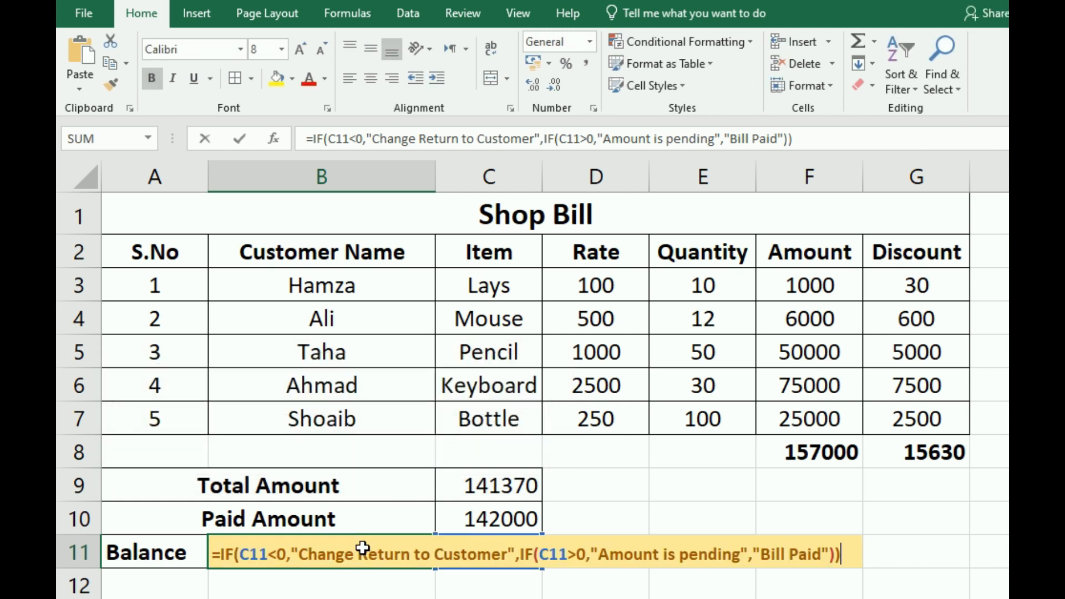
drag(767, 554, 822, 580)
key(ctrl+c)
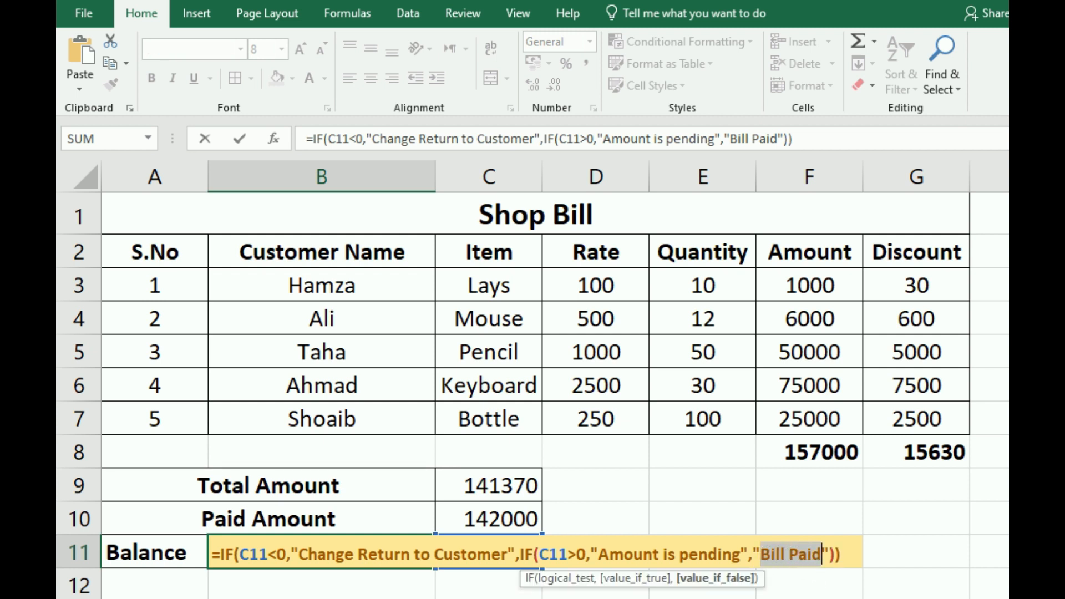
key(ctrl+Return)
click(682, 41)
mouse_move(689, 83)
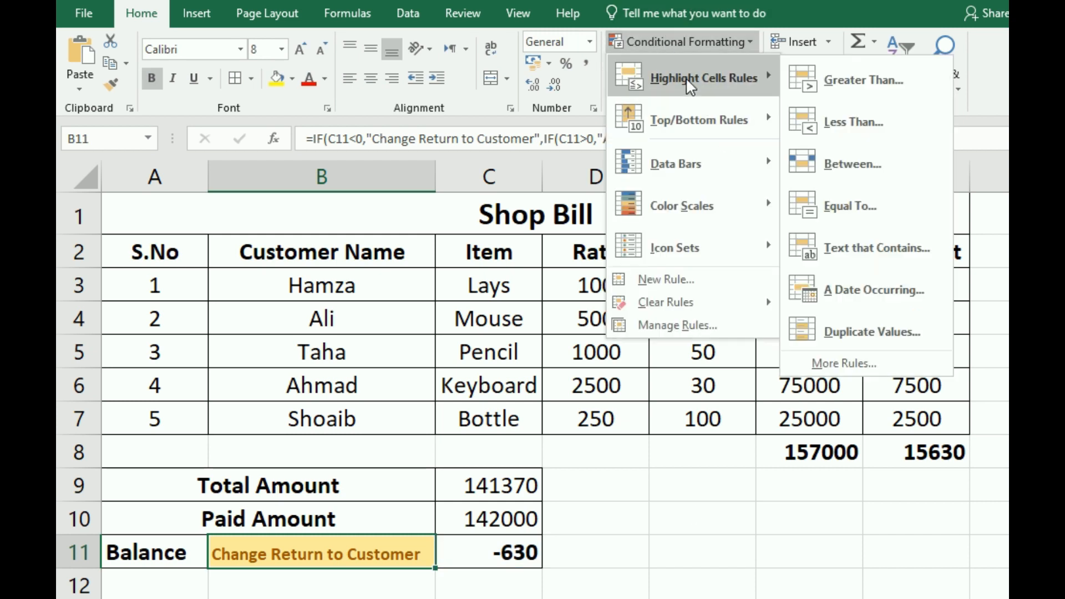
click(856, 206)
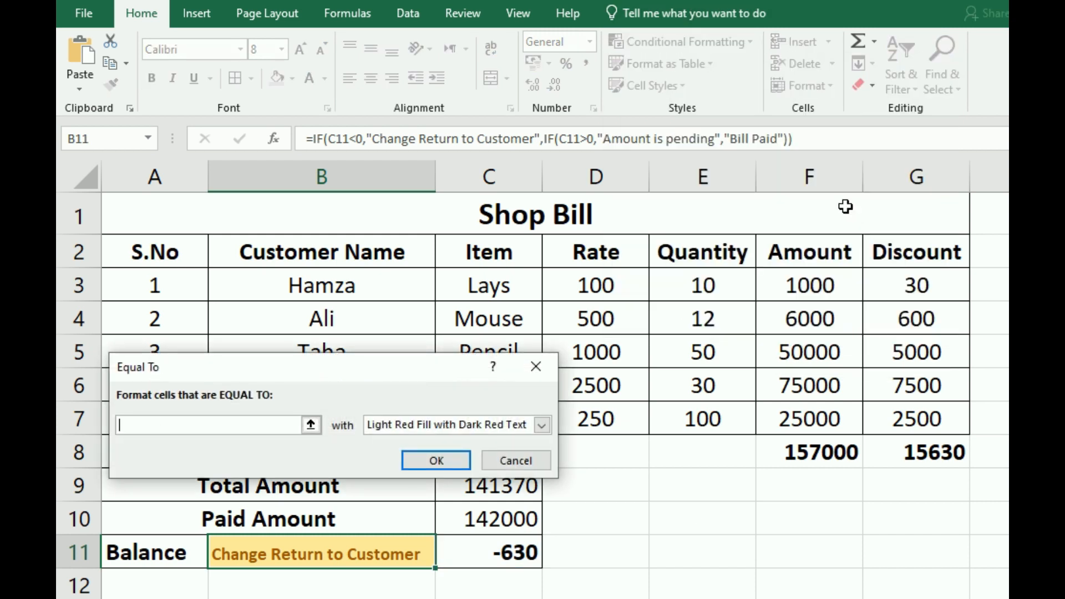
key(ctrl+v)
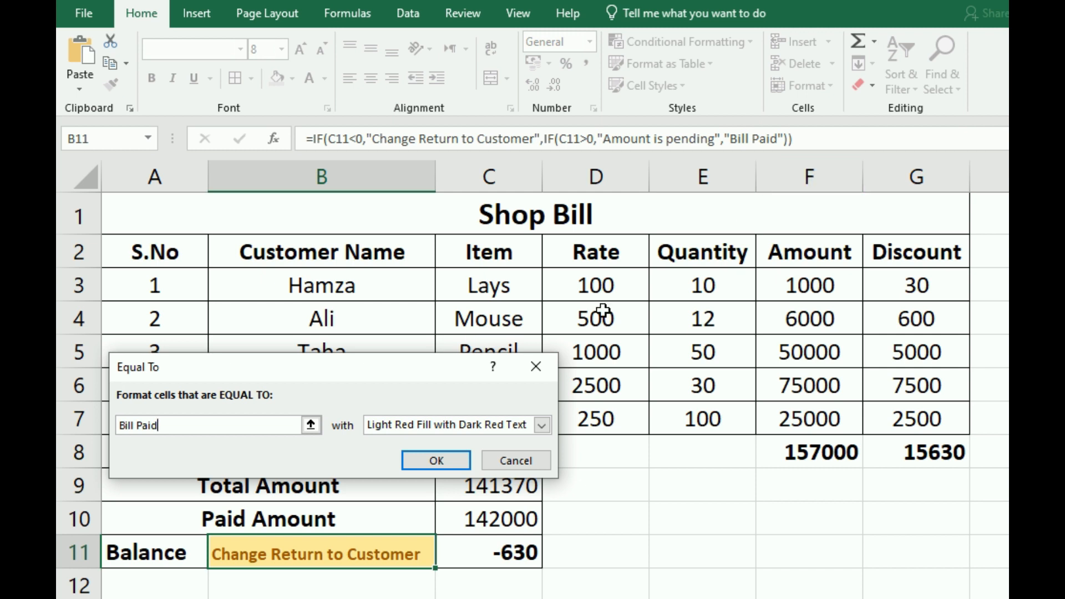
click(542, 425)
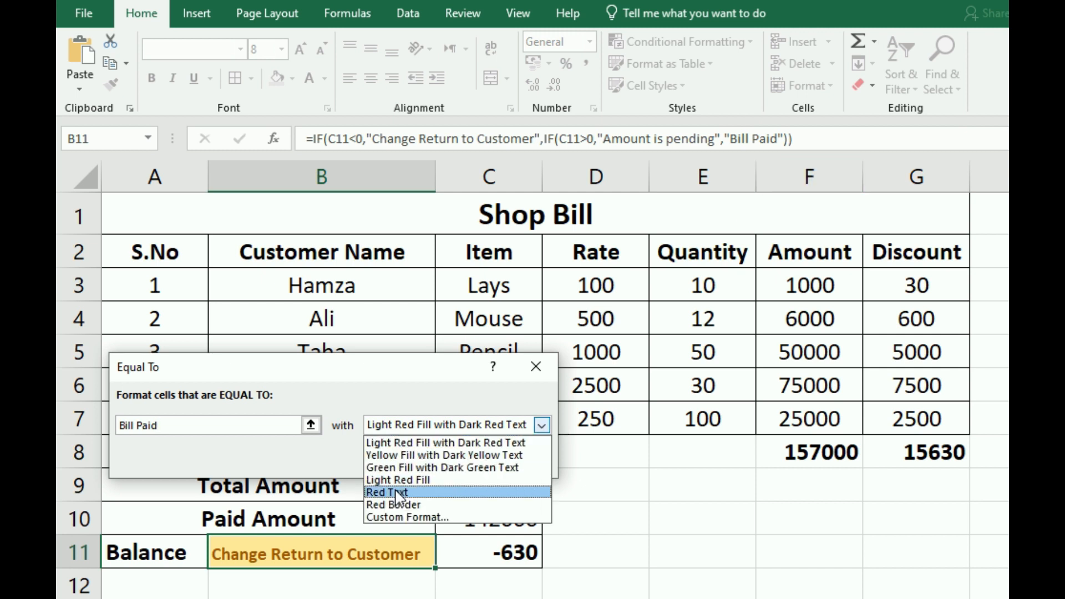
click(408, 468)
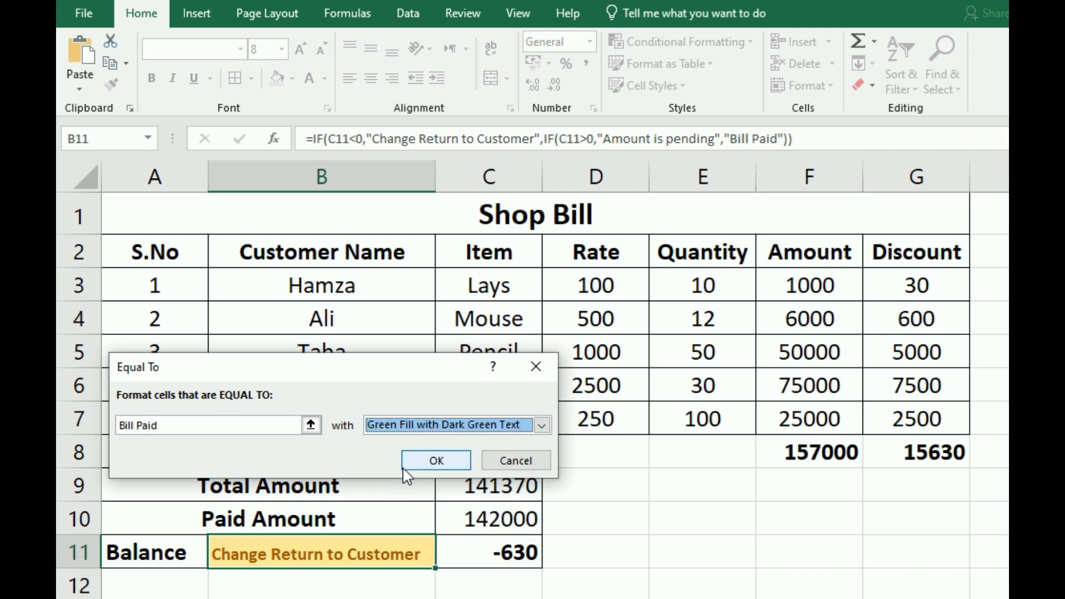
click(437, 461)
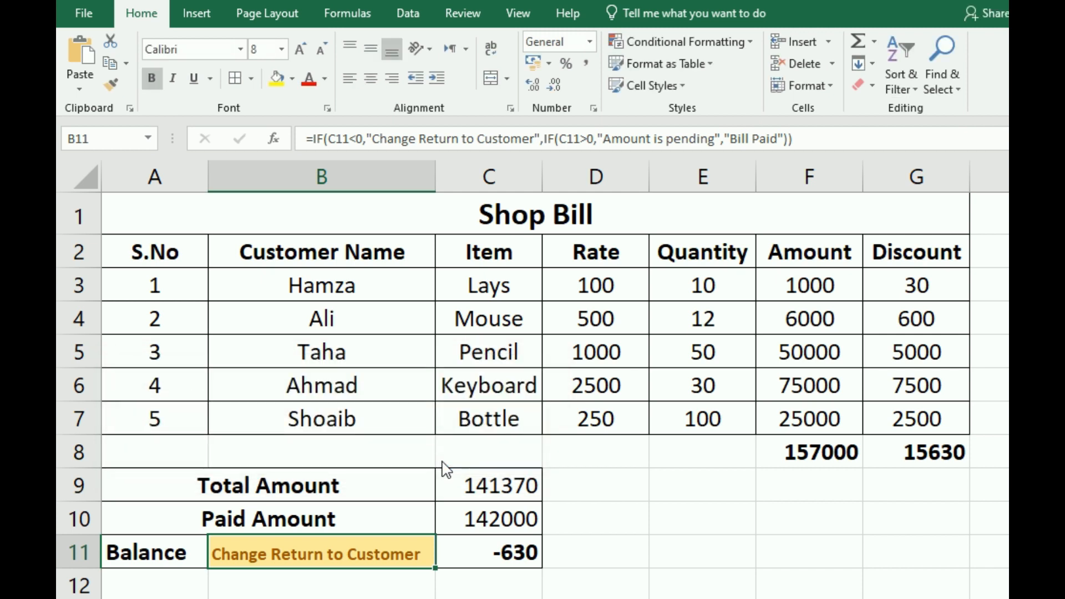
Set the Paid Amount in C10 to 141370 to test the status cell's conditional formatting
click(487, 517)
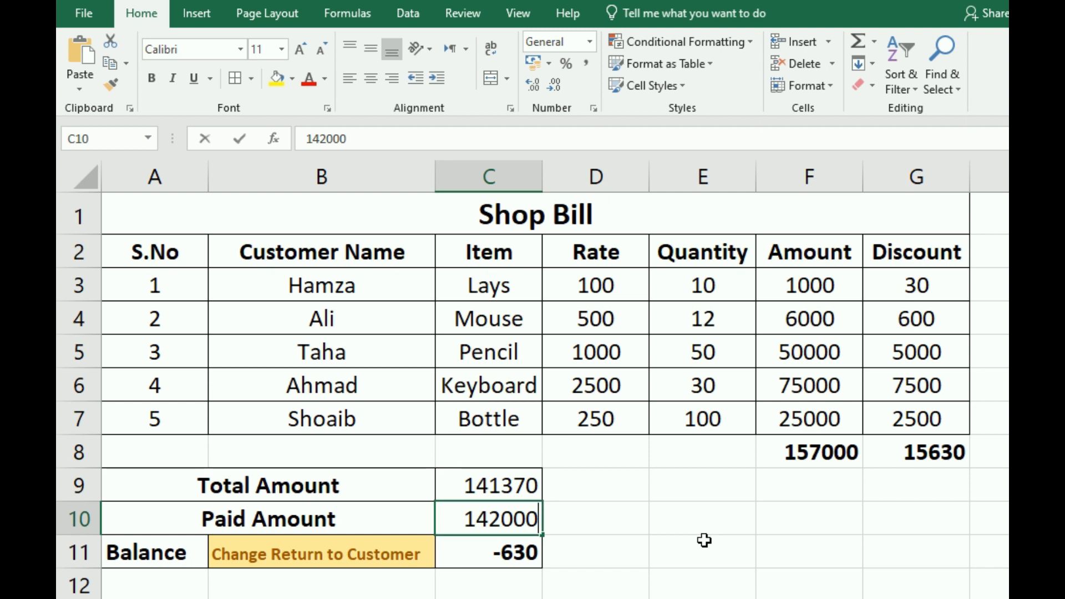
text(141370)
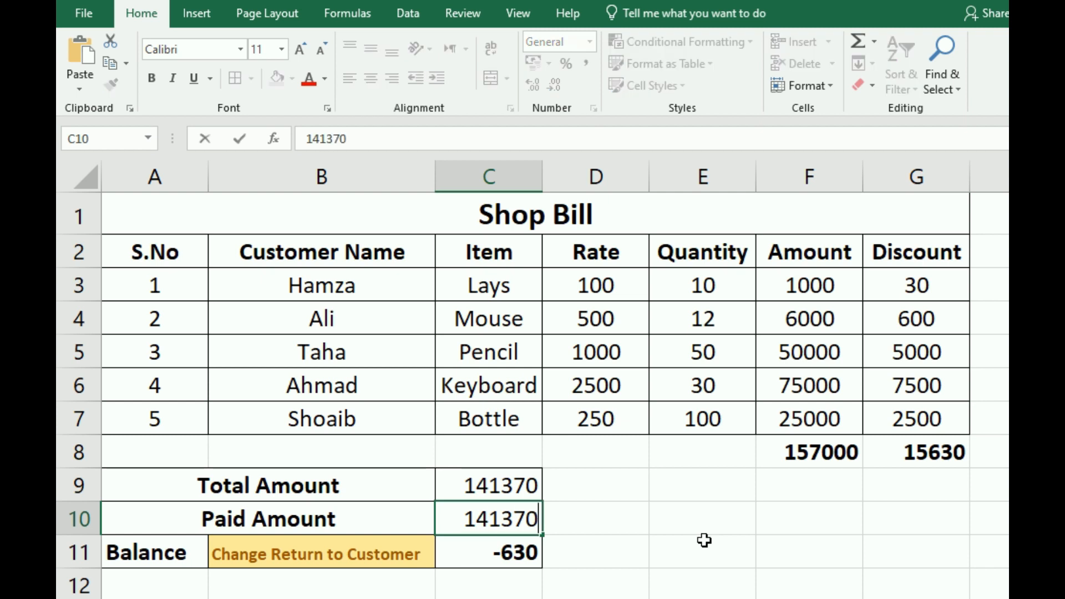
key(Return)
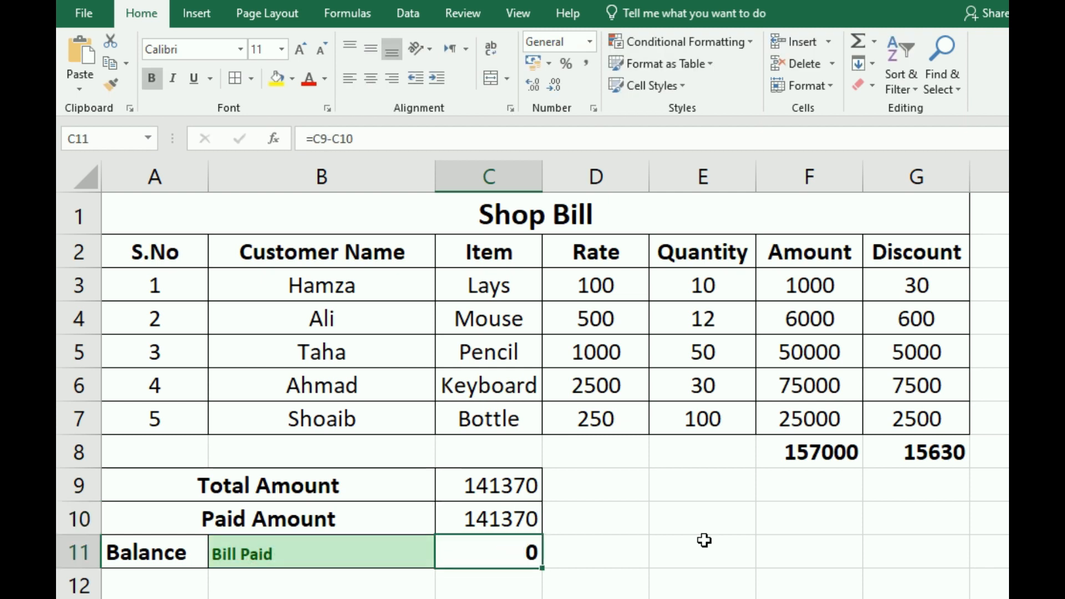
click(517, 526)
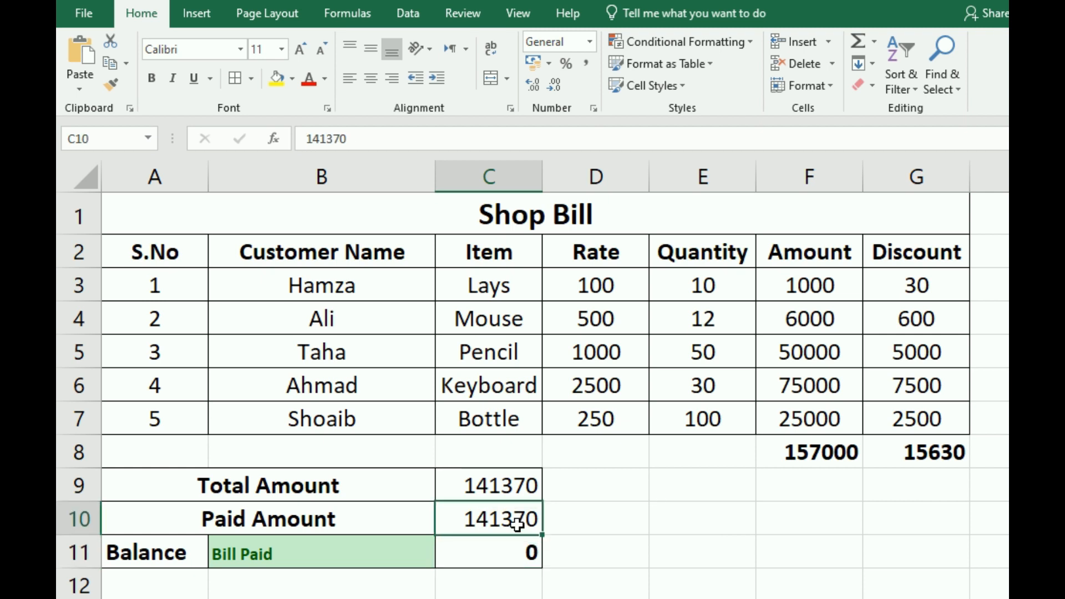
Set the Paid Amount in C10 to 142000 to test the status cell with an overpayment
text(14)
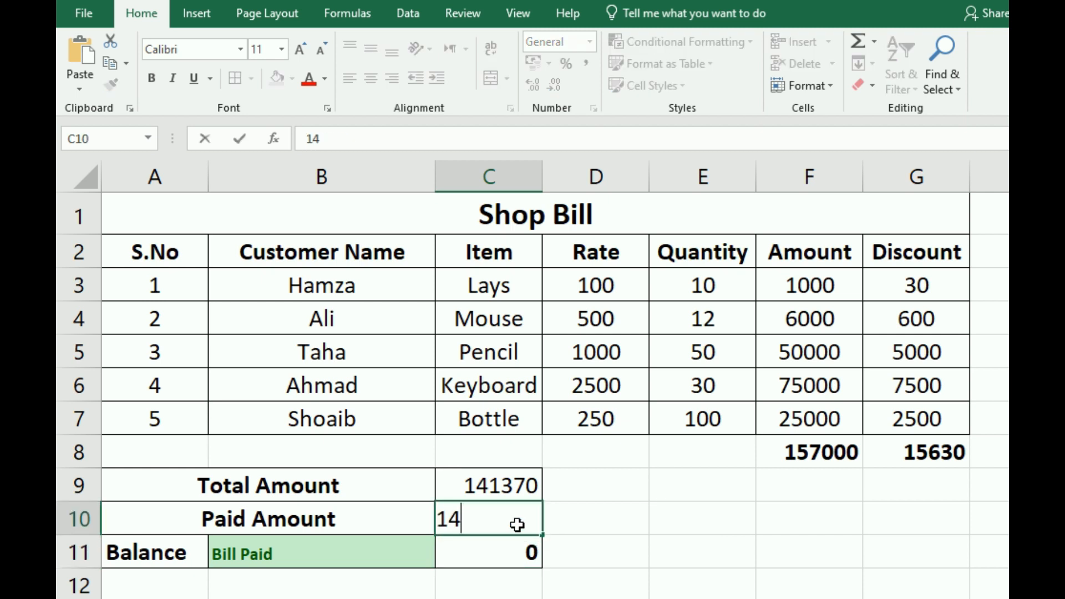
text(2000)
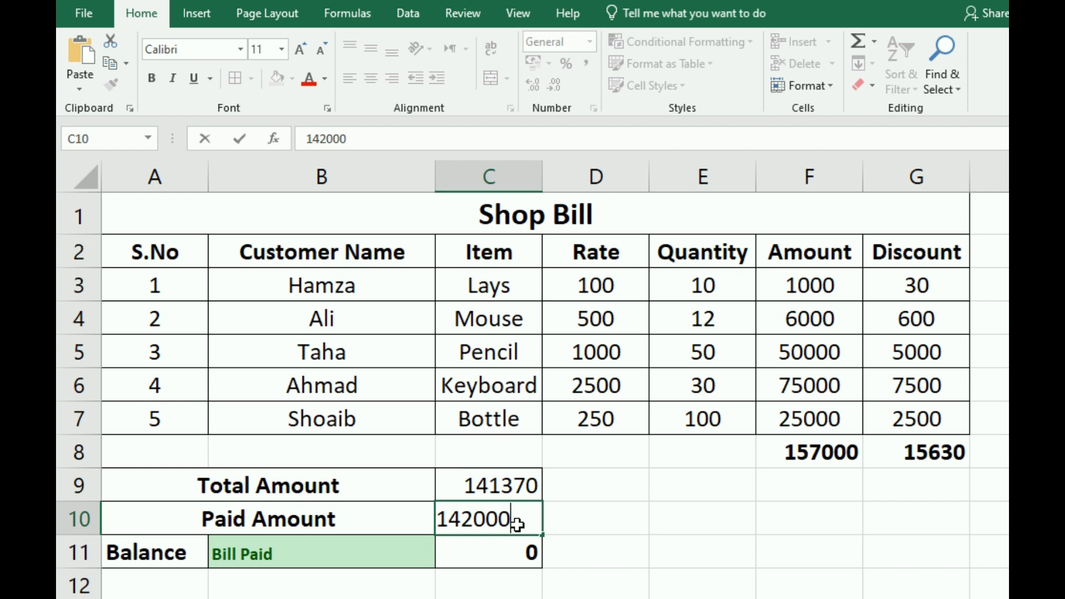
key(Return)
Set the Paid Amount in C10 to 140000 to test the status cell with an underpayment, and select empty cell E10
click(509, 522)
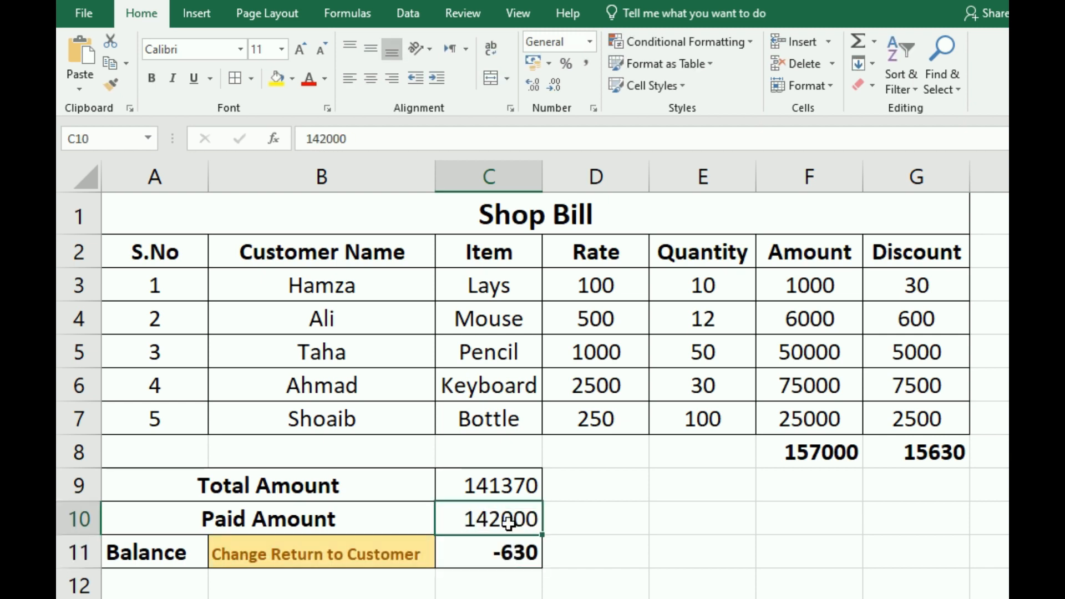
text(1)
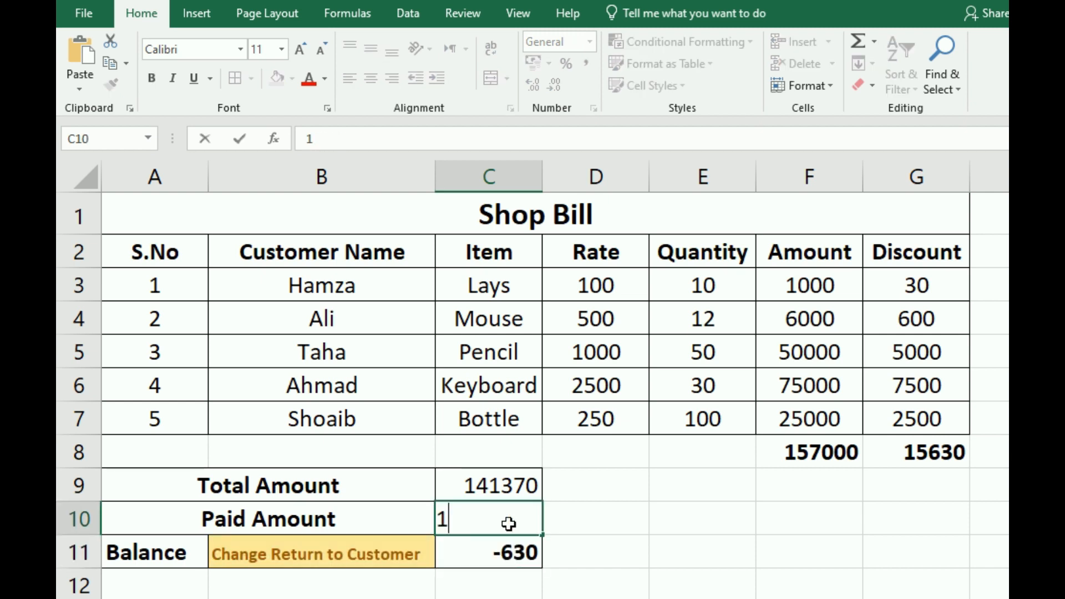
text(40000)
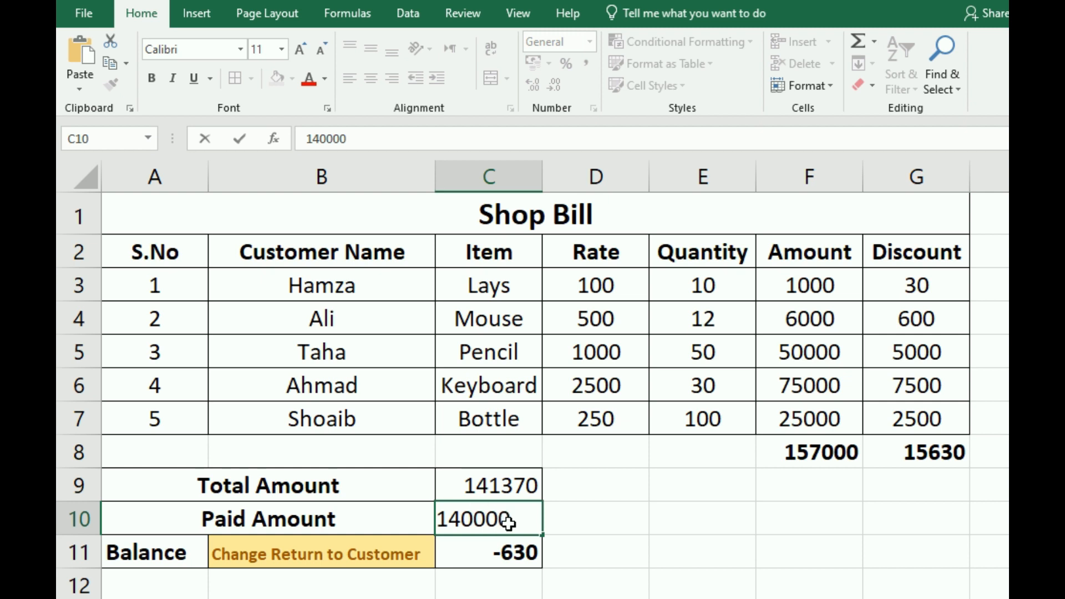
key(Return)
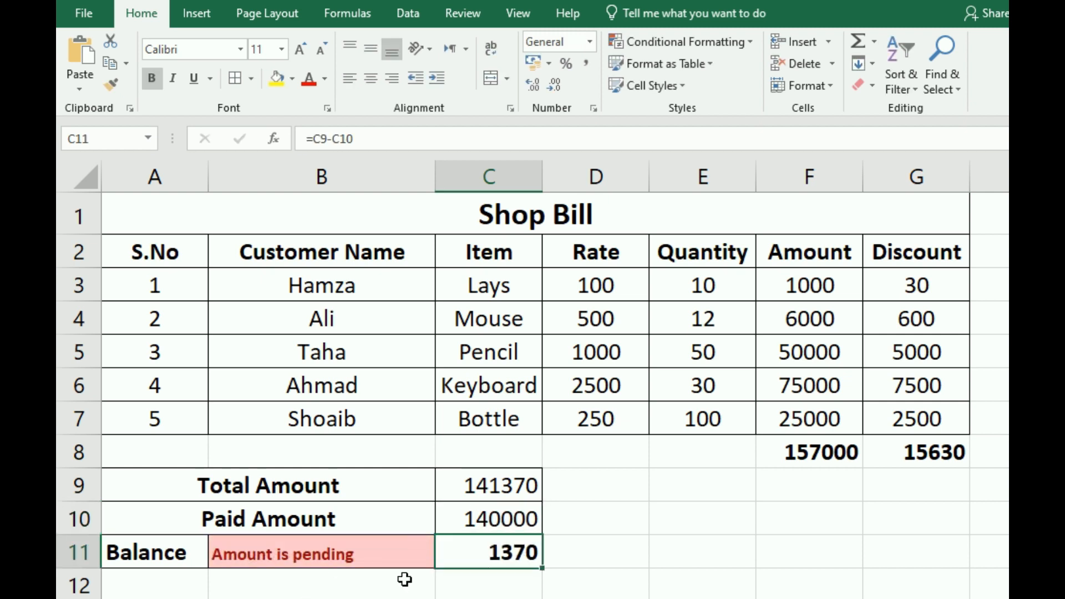
click(687, 531)
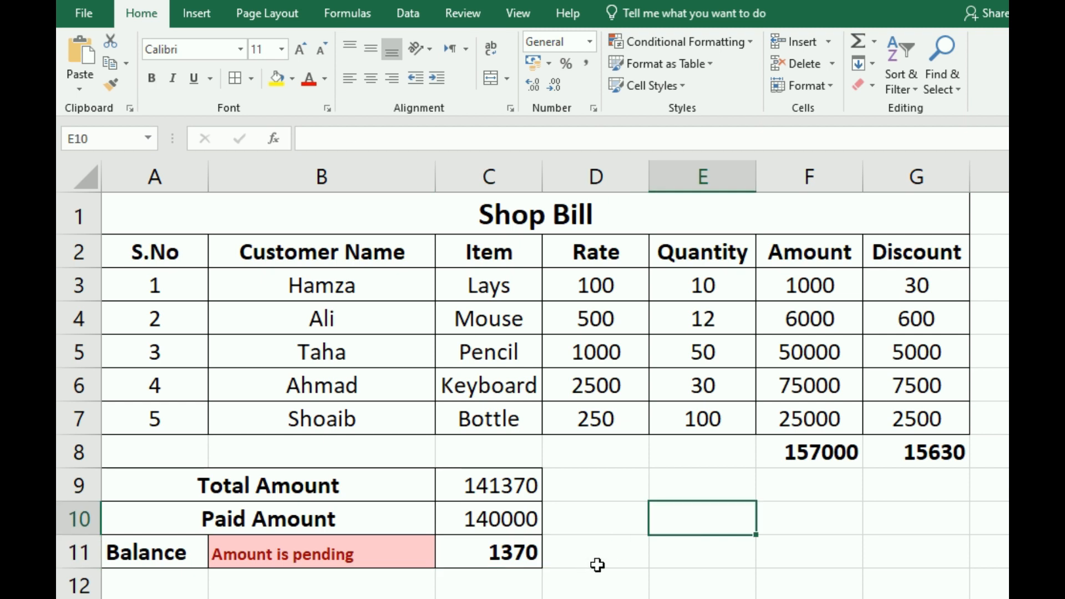